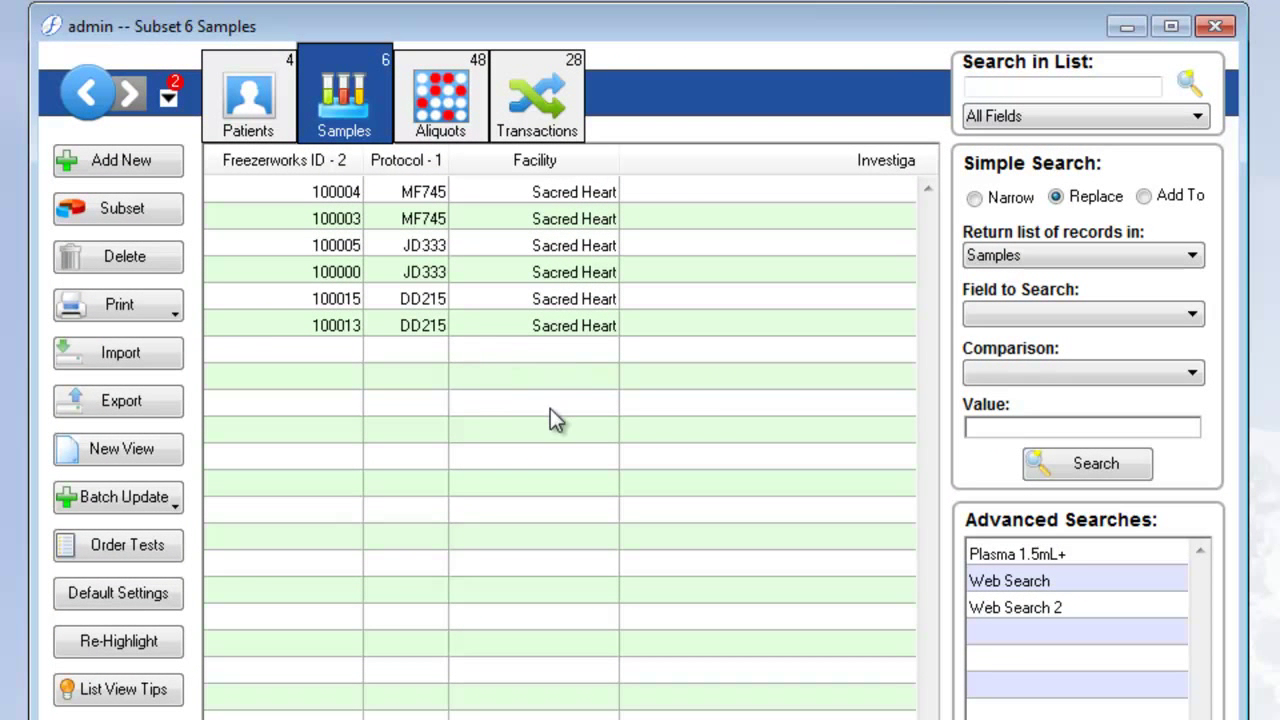
Step: View the subset's aliquot and transaction lists, and return to the sample list
{"action": "left_click", "coordinate": [446, 105]}
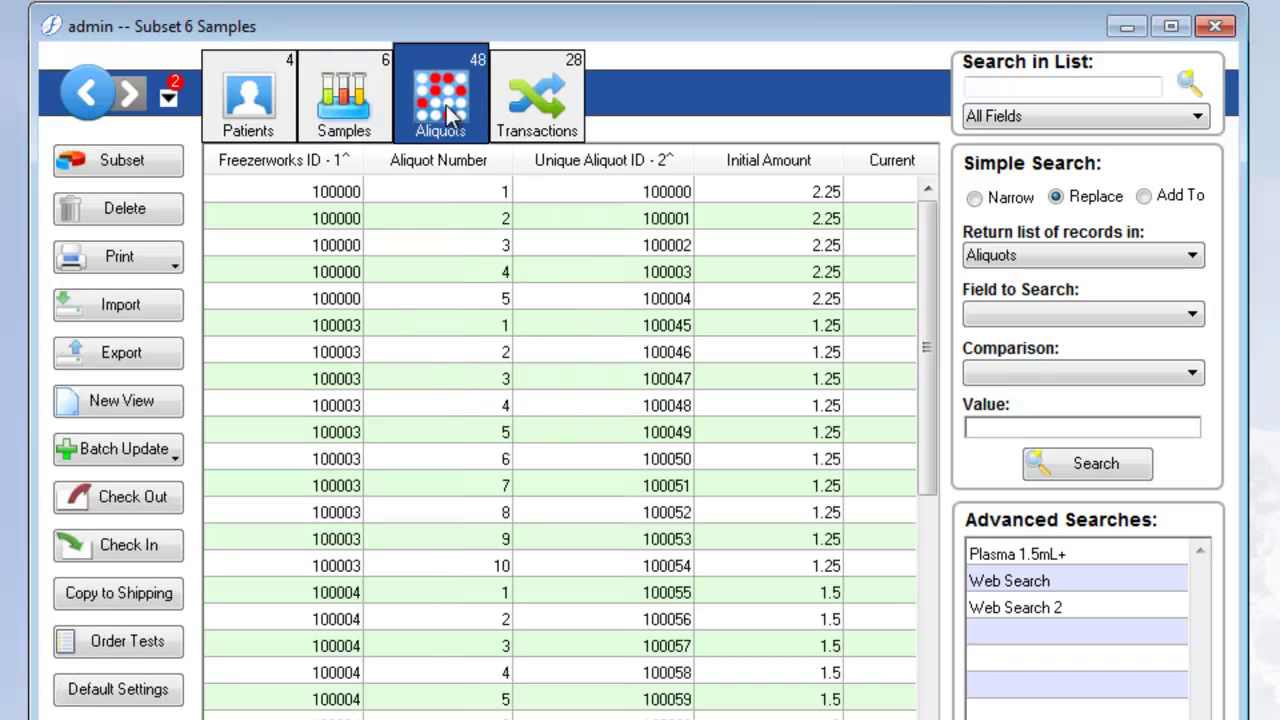
{"action": "left_click", "coordinate": [566, 101]}
{"action": "left_click", "coordinate": [335, 100]}
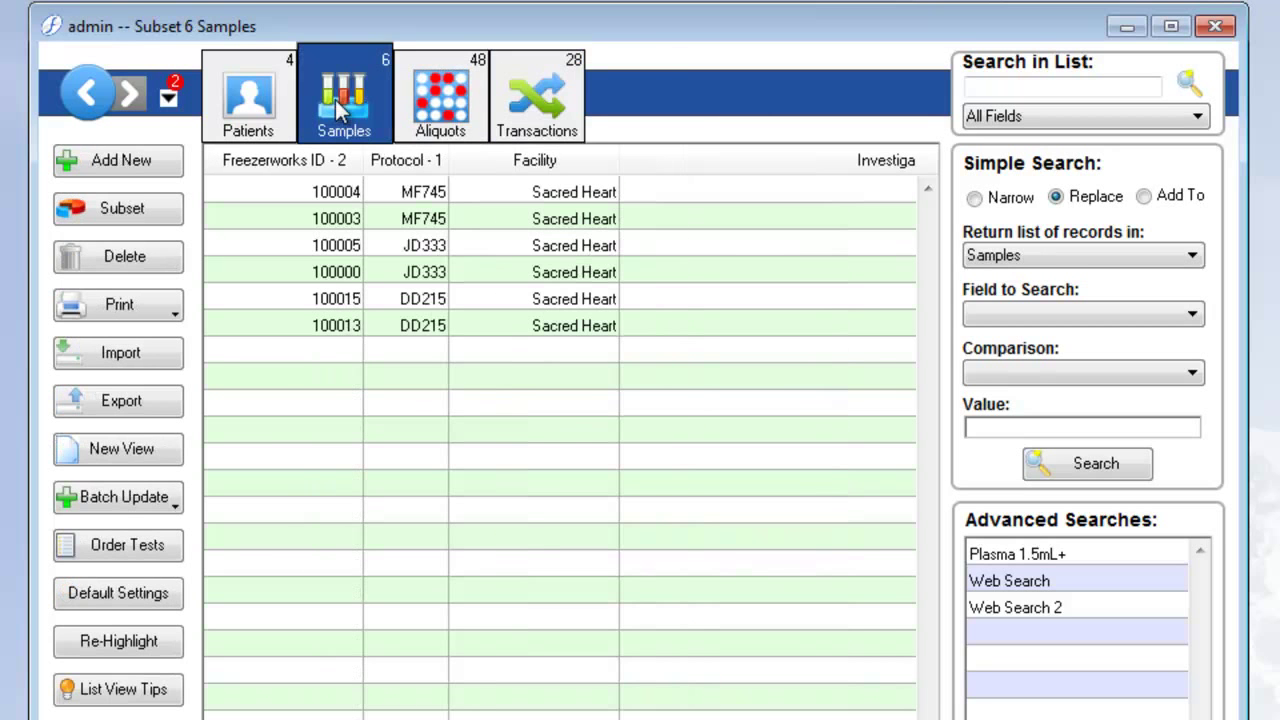
Step: Look at the batch update screen for the samples, leave it, and view the available list formats
{"action": "left_click", "coordinate": [119, 491]}
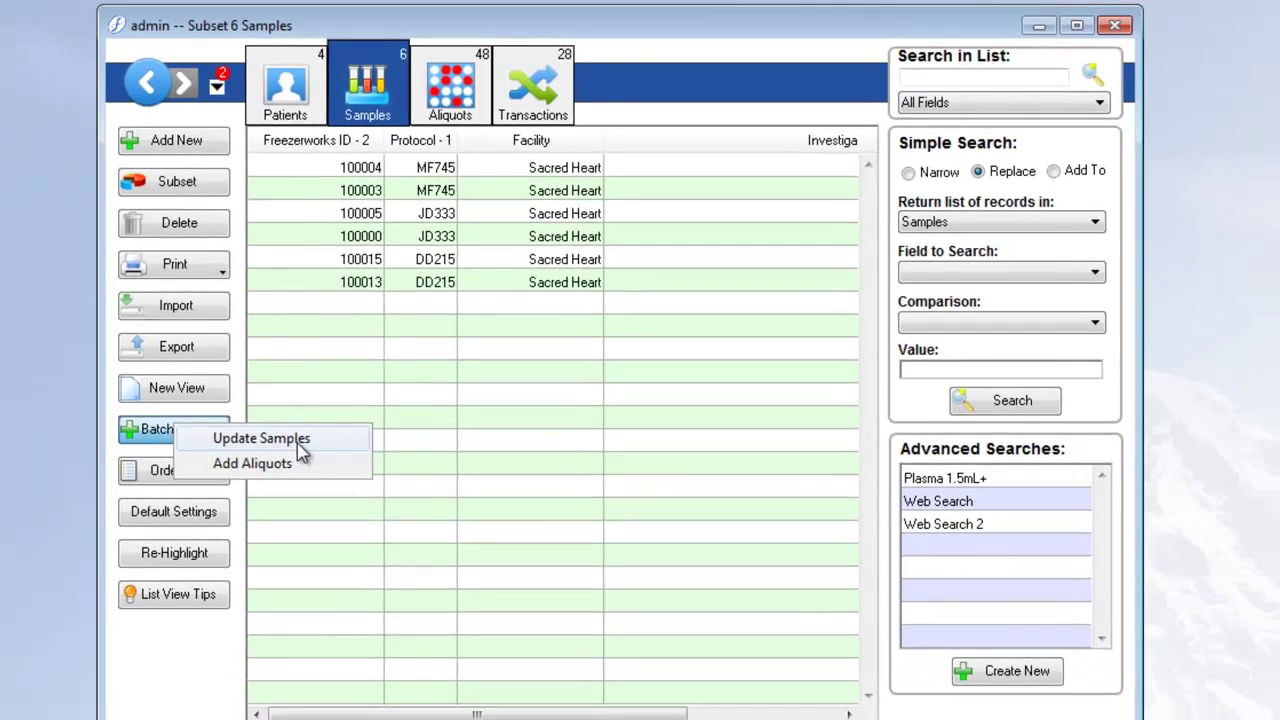
{"action": "left_click", "coordinate": [245, 507]}
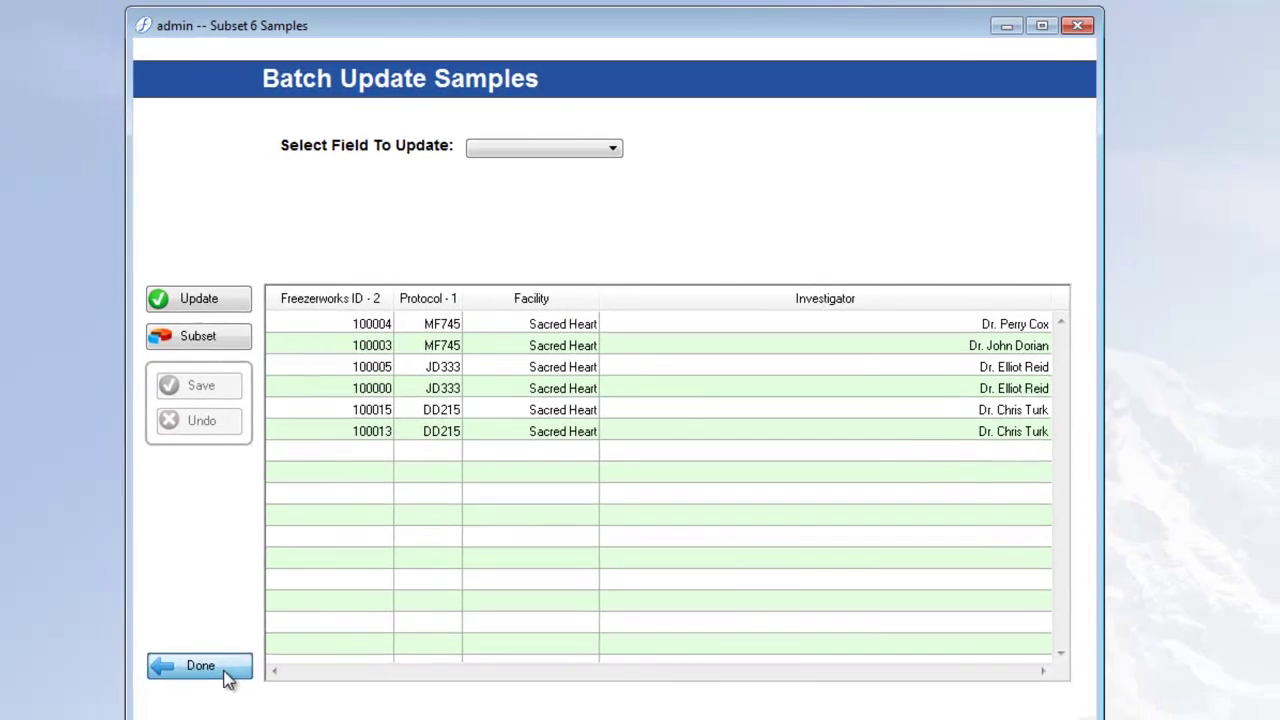
{"action": "left_click", "coordinate": [229, 677]}
{"action": "left_click", "coordinate": [783, 684]}
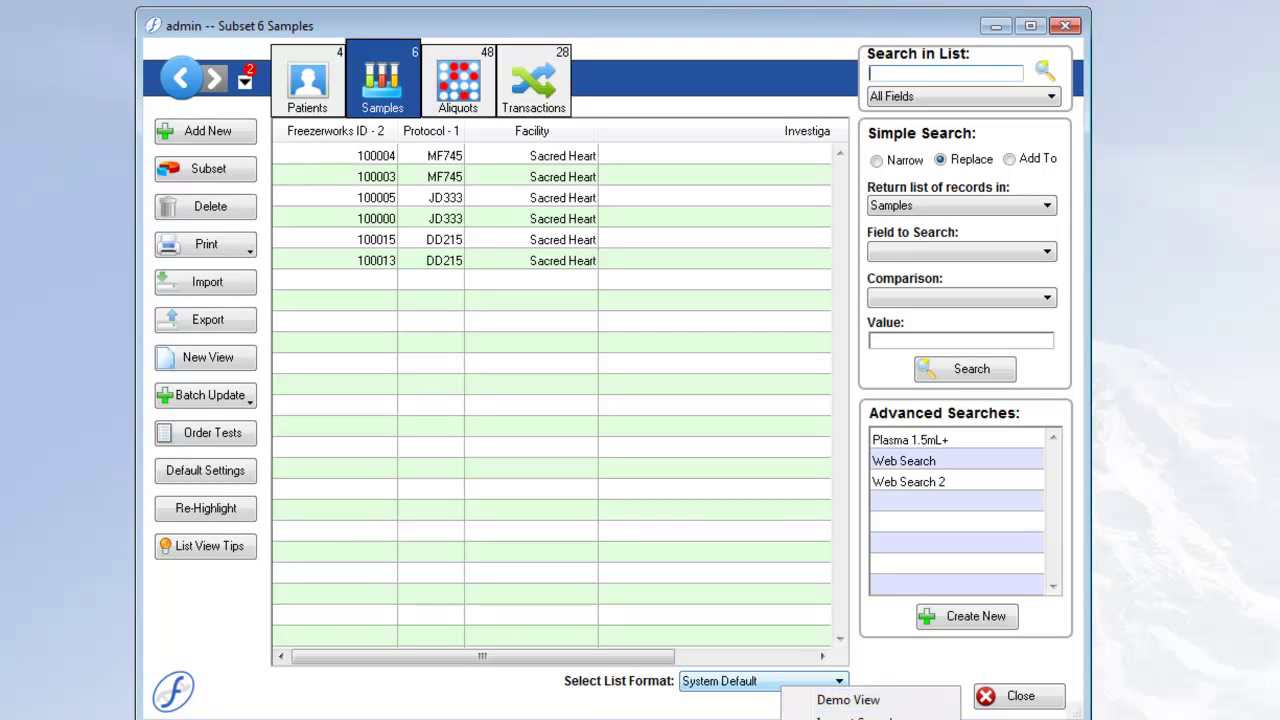
{"action": "left_click", "coordinate": [648, 710]}
Step: Batch-update the Facility field of all listed samples to James River and confirm the update
{"action": "left_click", "coordinate": [212, 394]}
{"action": "left_click", "coordinate": [289, 410]}
{"action": "left_click", "coordinate": [597, 145]}
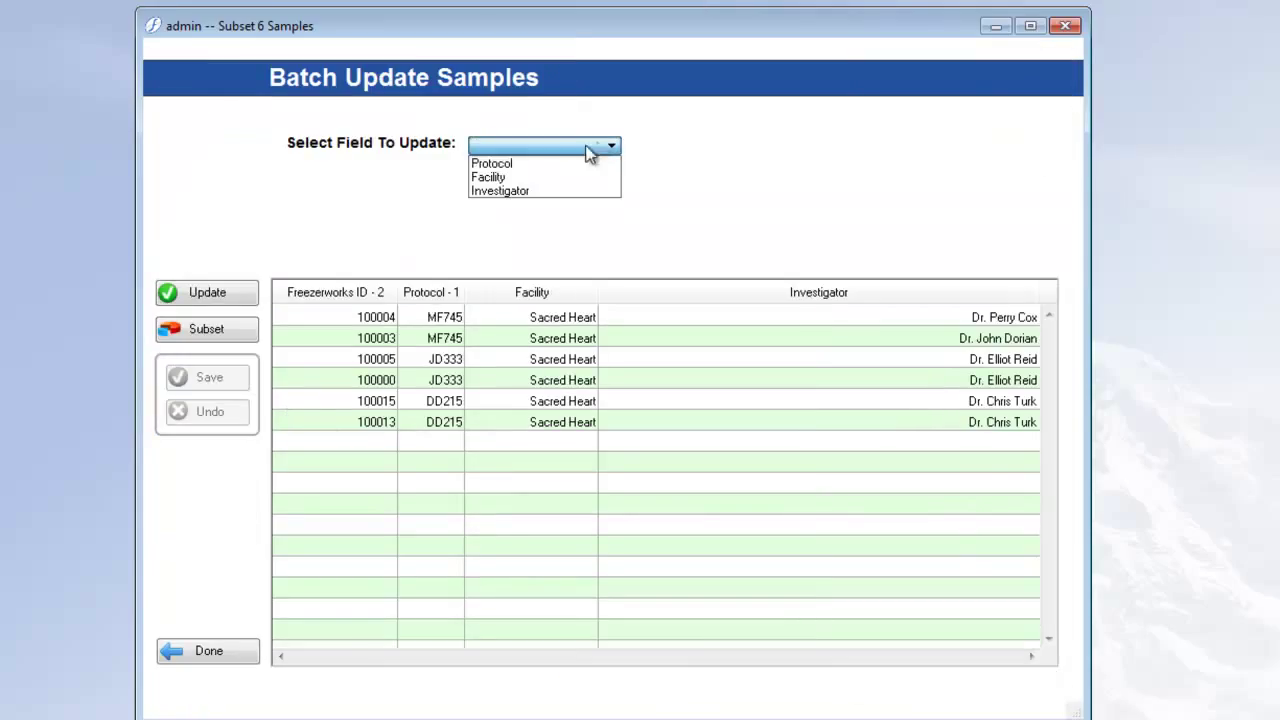
{"action": "left_click", "coordinate": [538, 180]}
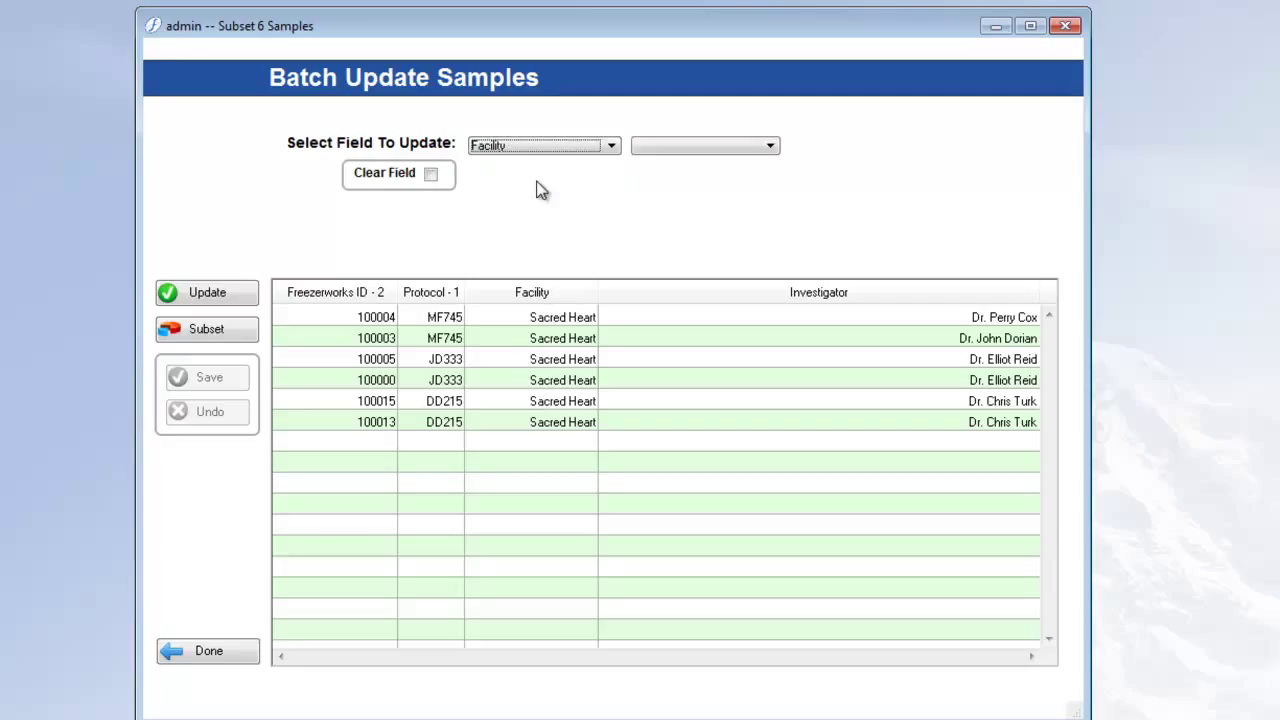
{"action": "left_click", "coordinate": [759, 145]}
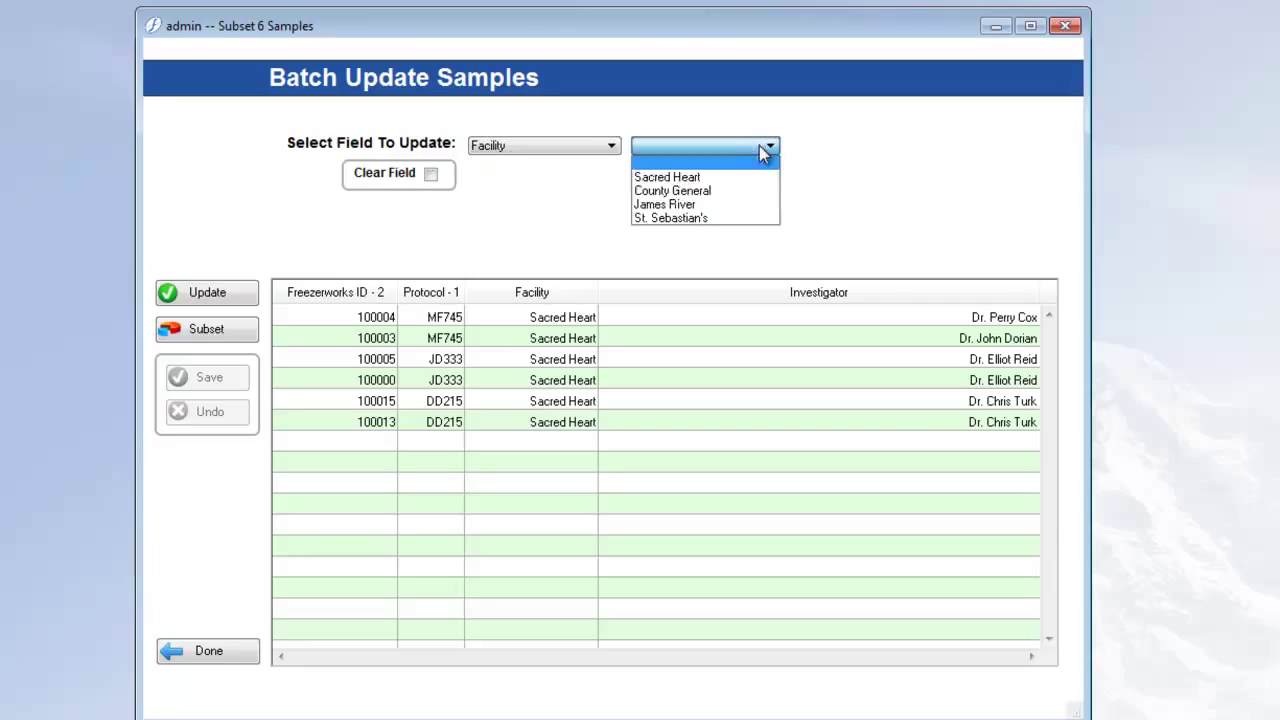
{"action": "left_click", "coordinate": [709, 205]}
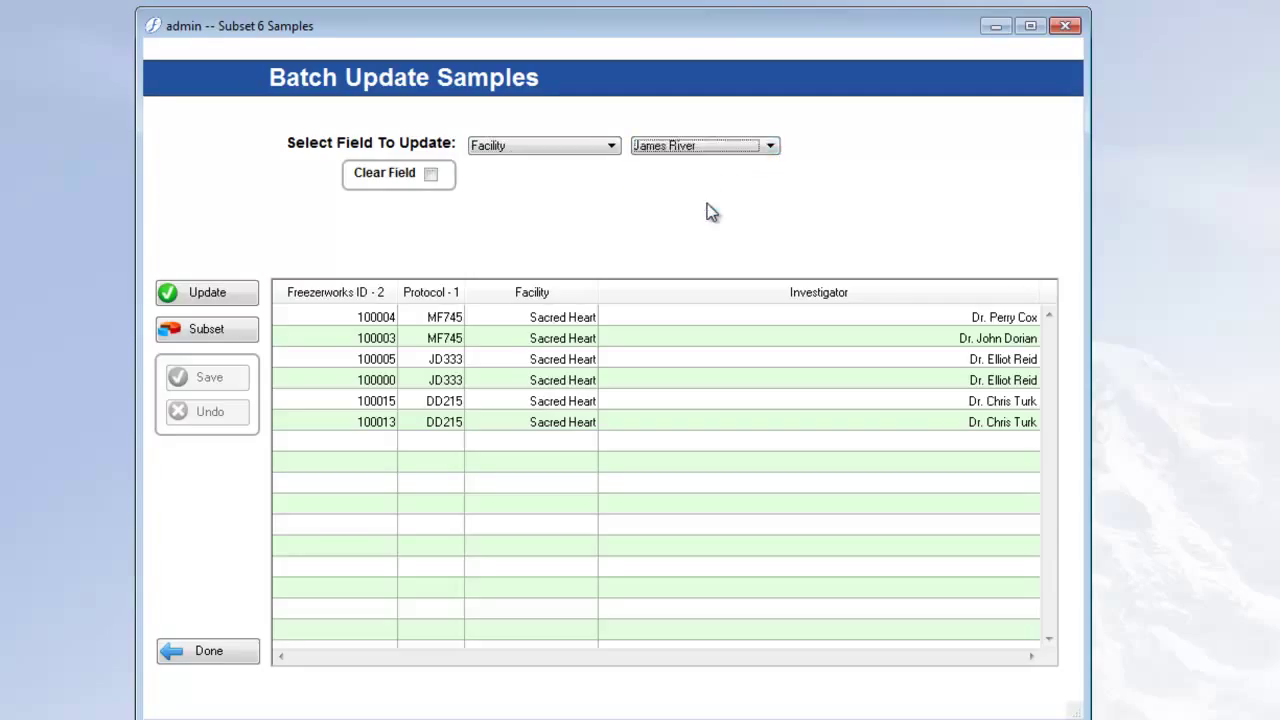
{"action": "left_click", "coordinate": [240, 296]}
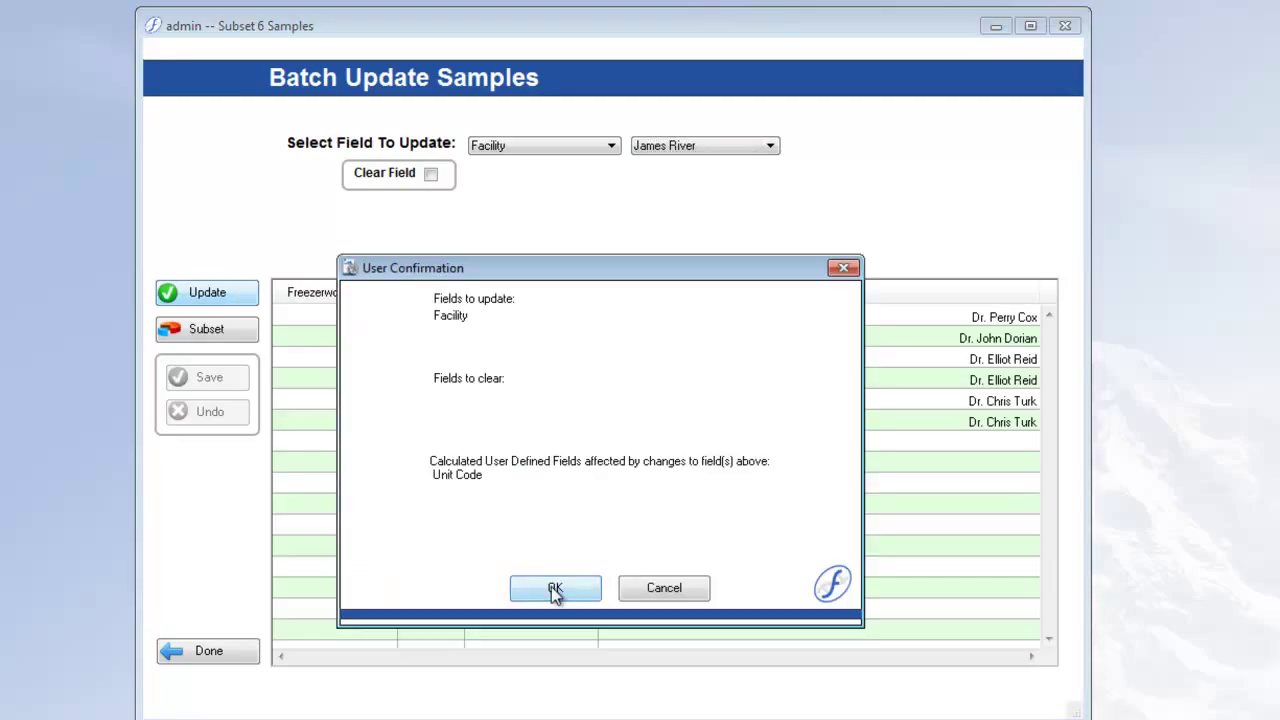
{"action": "left_click", "coordinate": [553, 588]}
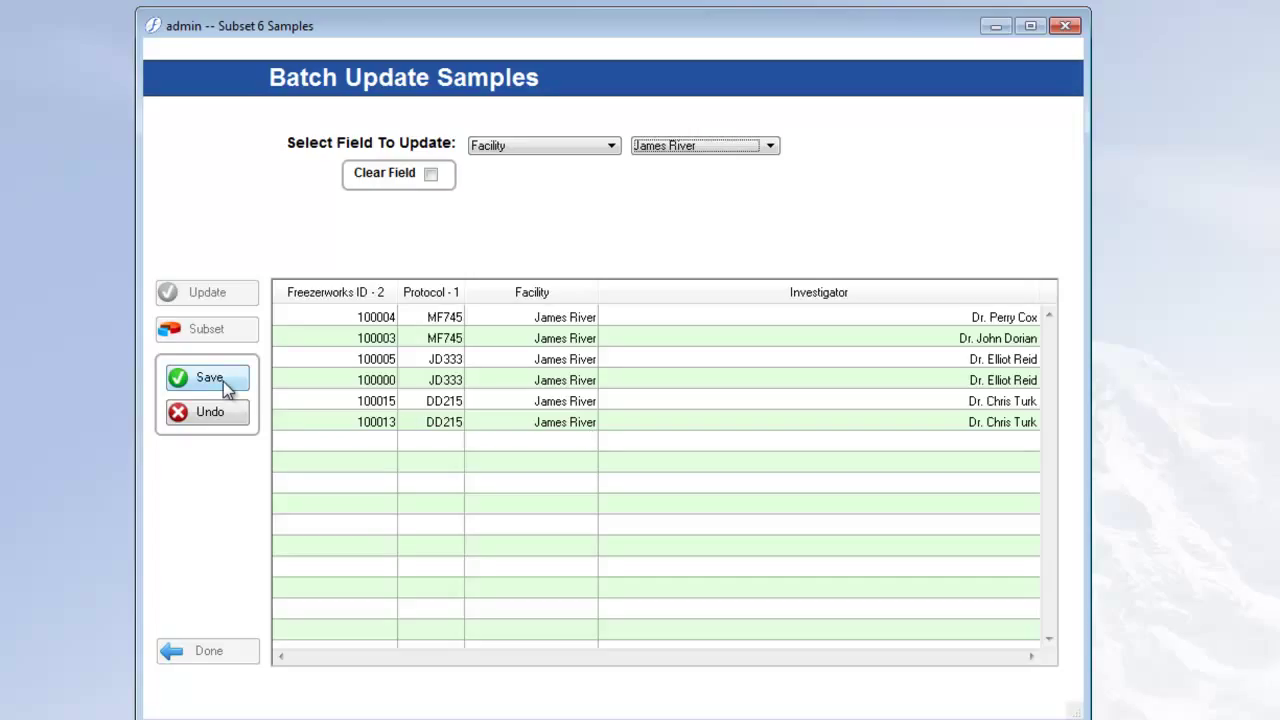
Step: Undo the Facility batch update and return to the sample list
{"action": "left_click", "coordinate": [221, 420]}
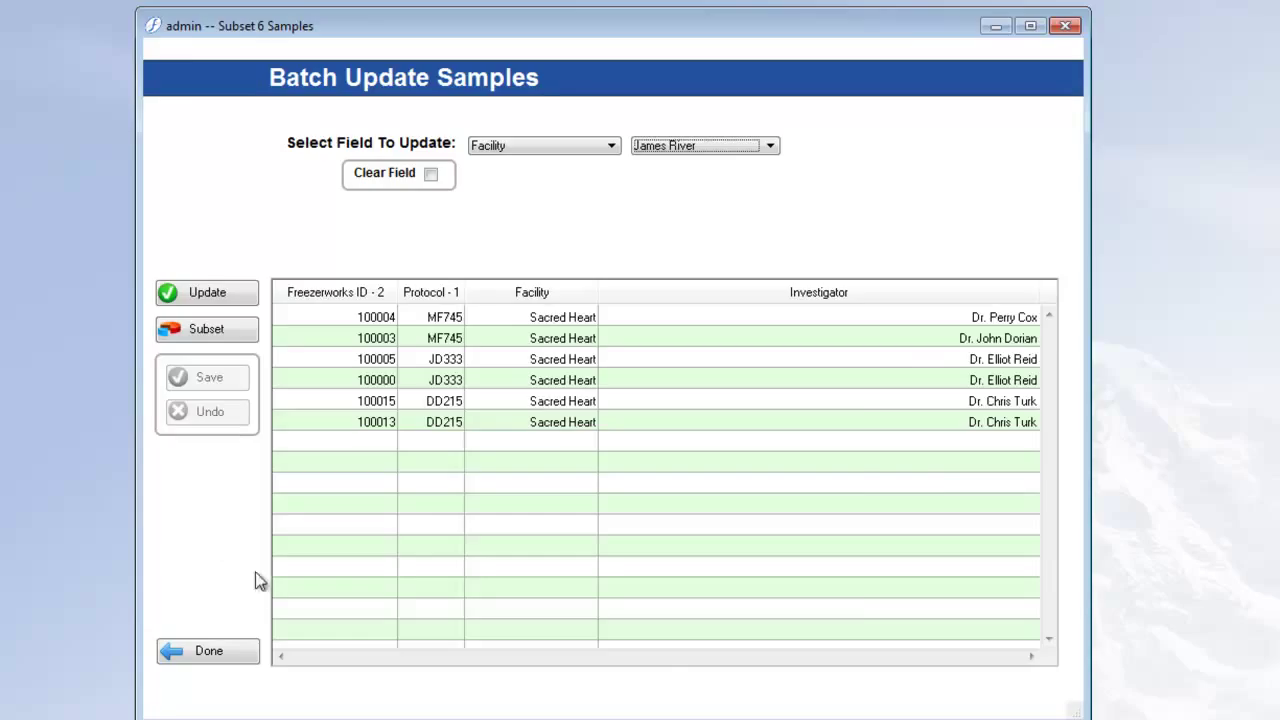
{"action": "left_click", "coordinate": [209, 651]}
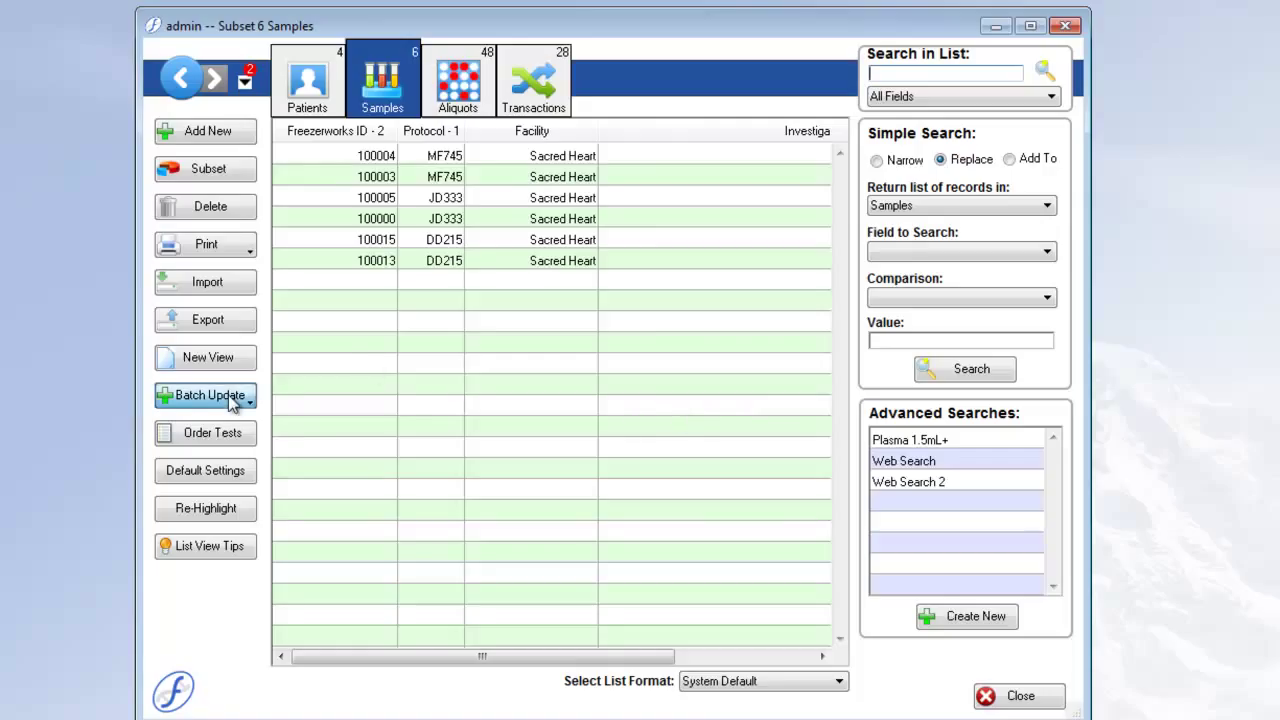
Step: Start a batch addition of aliquots to the listed samples
{"action": "left_click", "coordinate": [228, 396]}
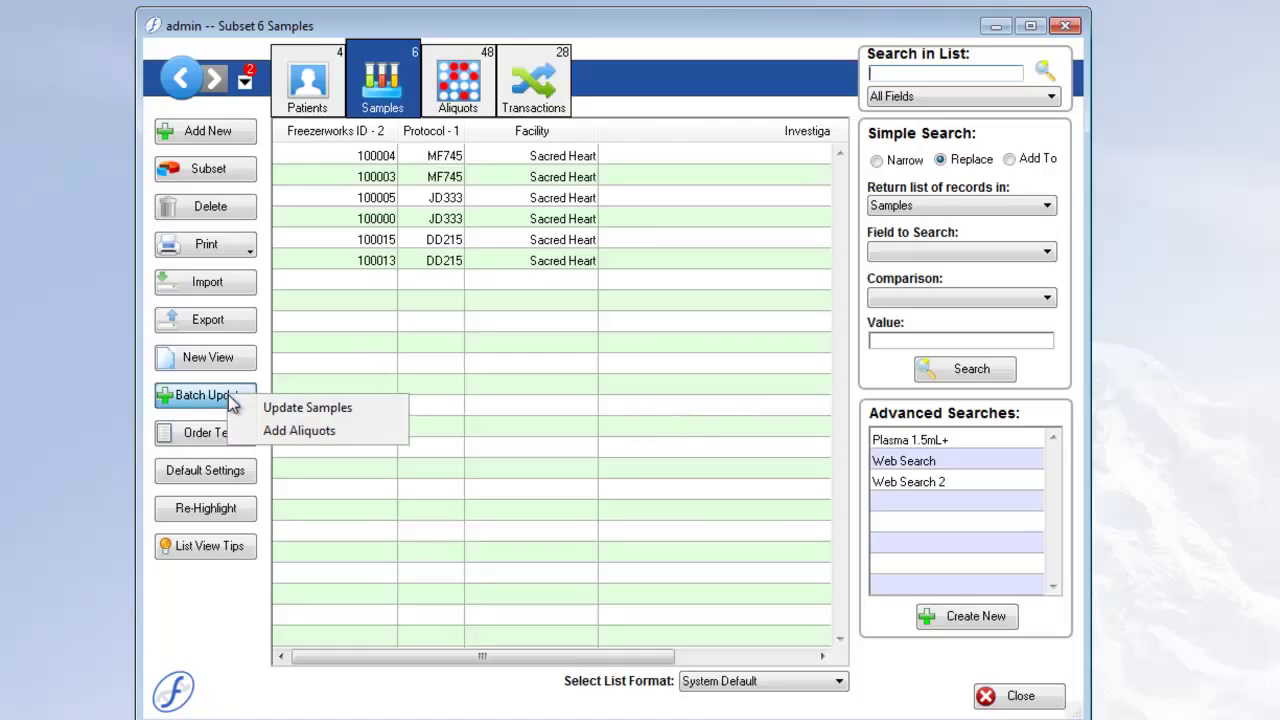
{"action": "left_click", "coordinate": [302, 432]}
{"action": "left_click", "coordinate": [562, 531]}
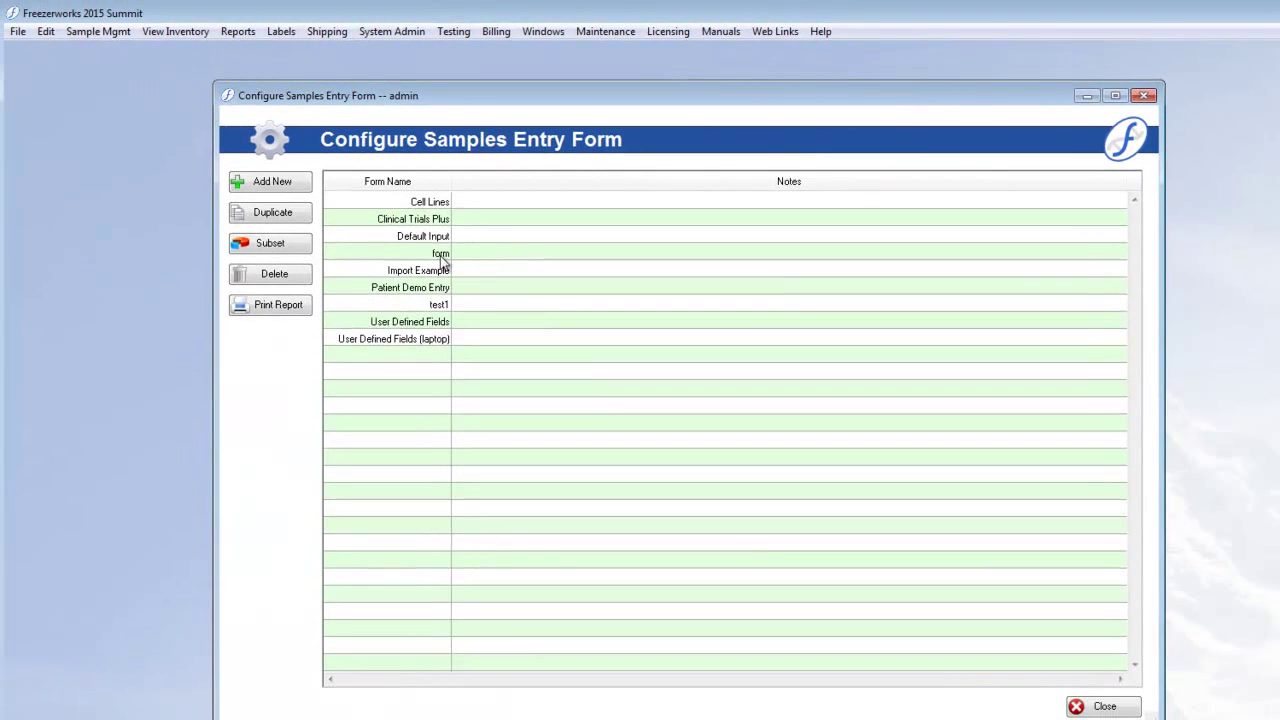
Step: Open the samples entry form named "form" for configuration and go to its Positions aliquot form
{"action": "left_click", "coordinate": [441, 256]}
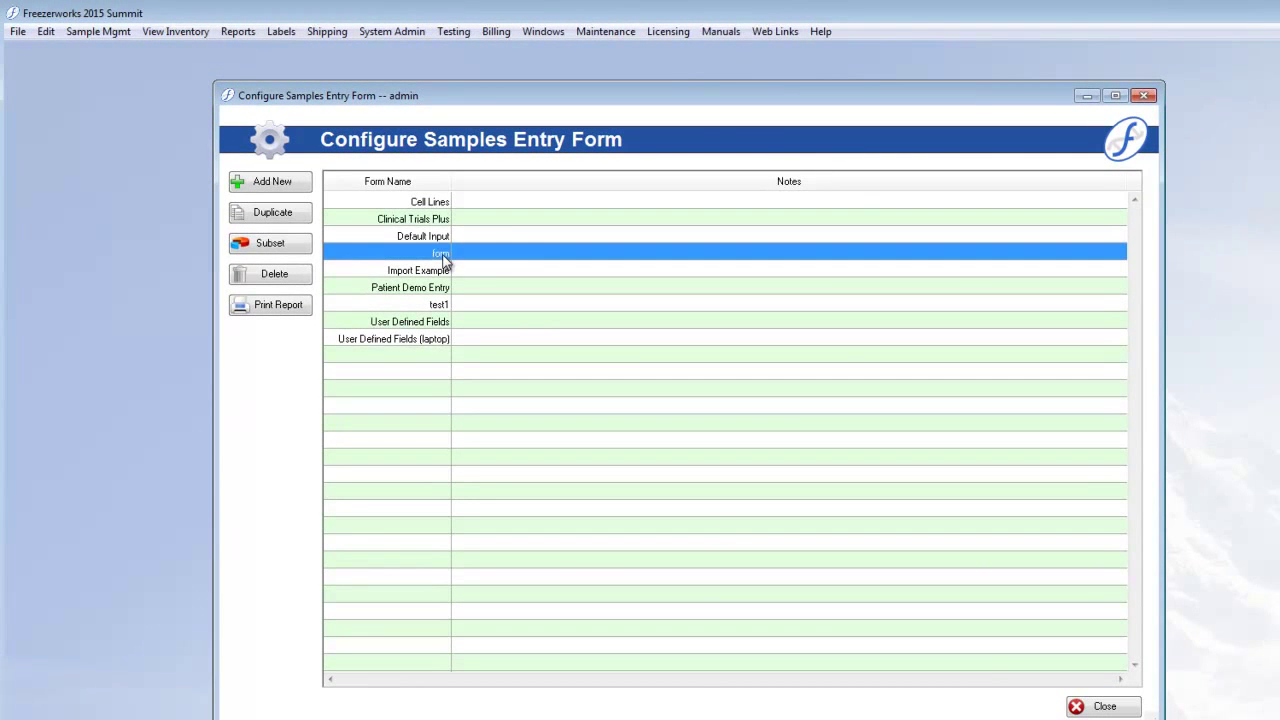
{"action": "double_click", "coordinate": [443, 256]}
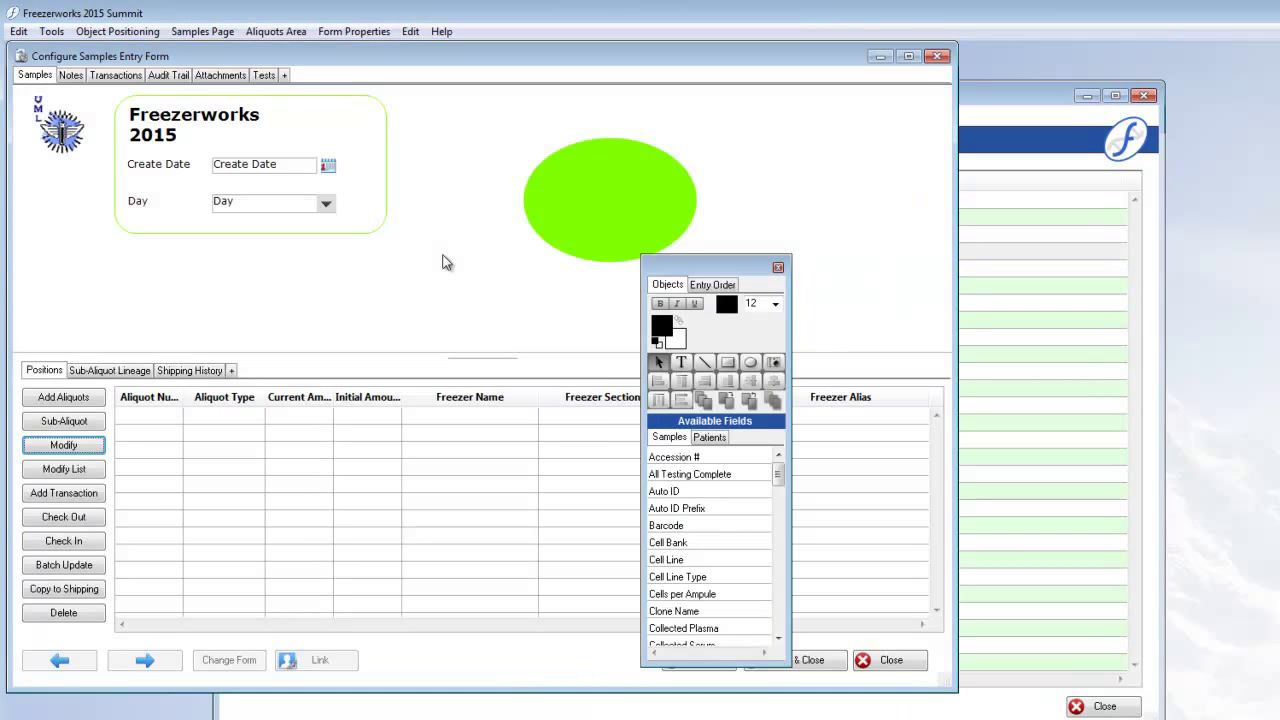
{"action": "right_click", "coordinate": [414, 490]}
{"action": "left_click", "coordinate": [478, 498]}
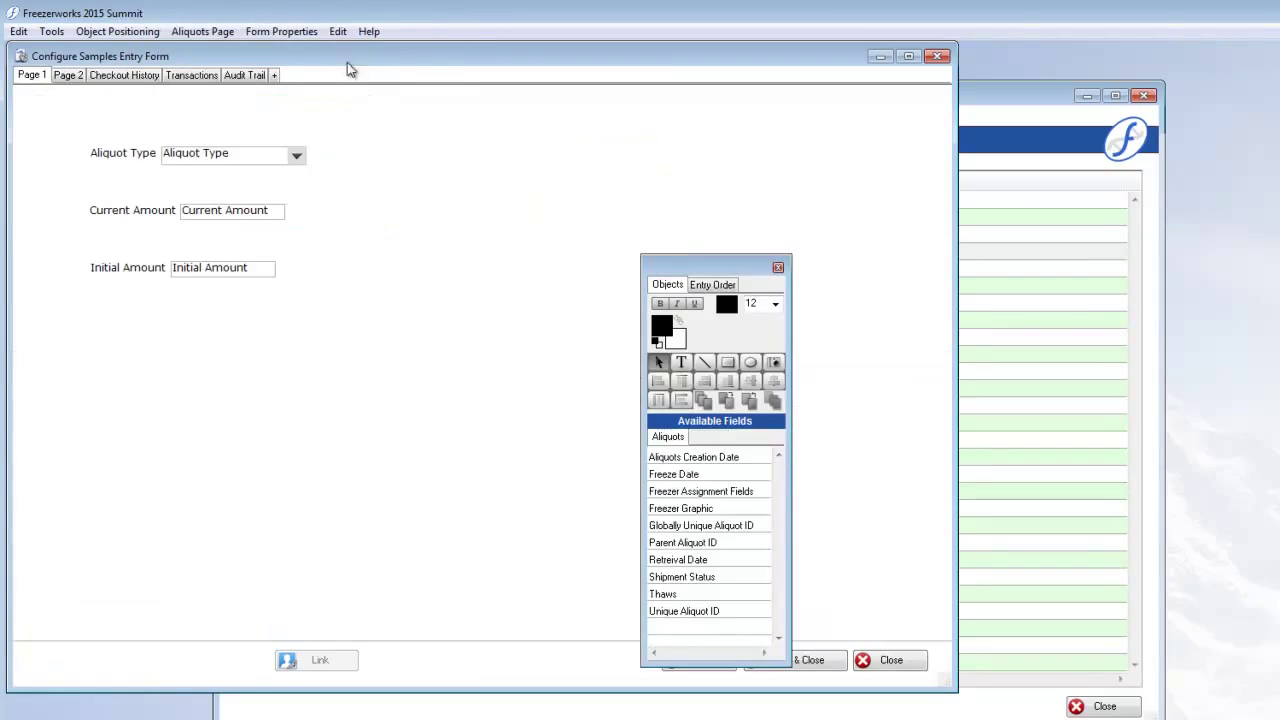
Step: Set the Positions form's batch update options to allow Add Aliquots and Create Sub-Aliquots, and save and close the form
{"action": "left_click", "coordinate": [286, 32]}
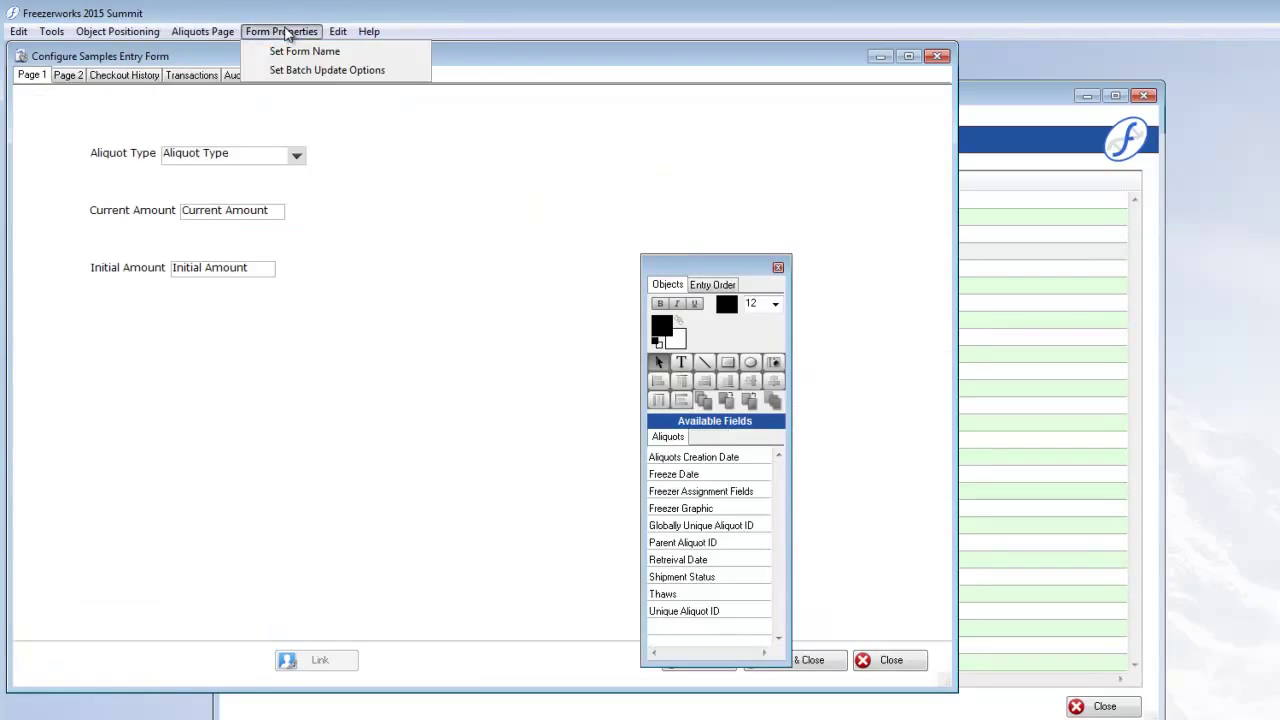
{"action": "left_click", "coordinate": [326, 70]}
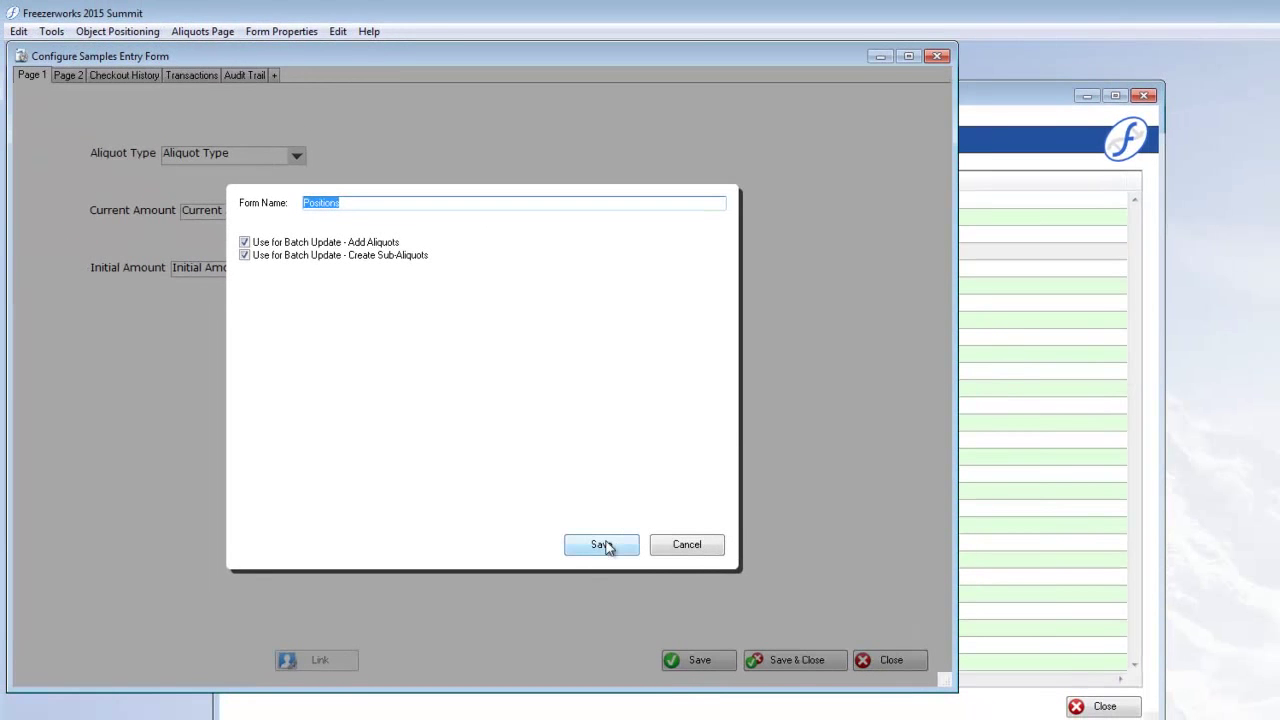
{"action": "left_click", "coordinate": [605, 545]}
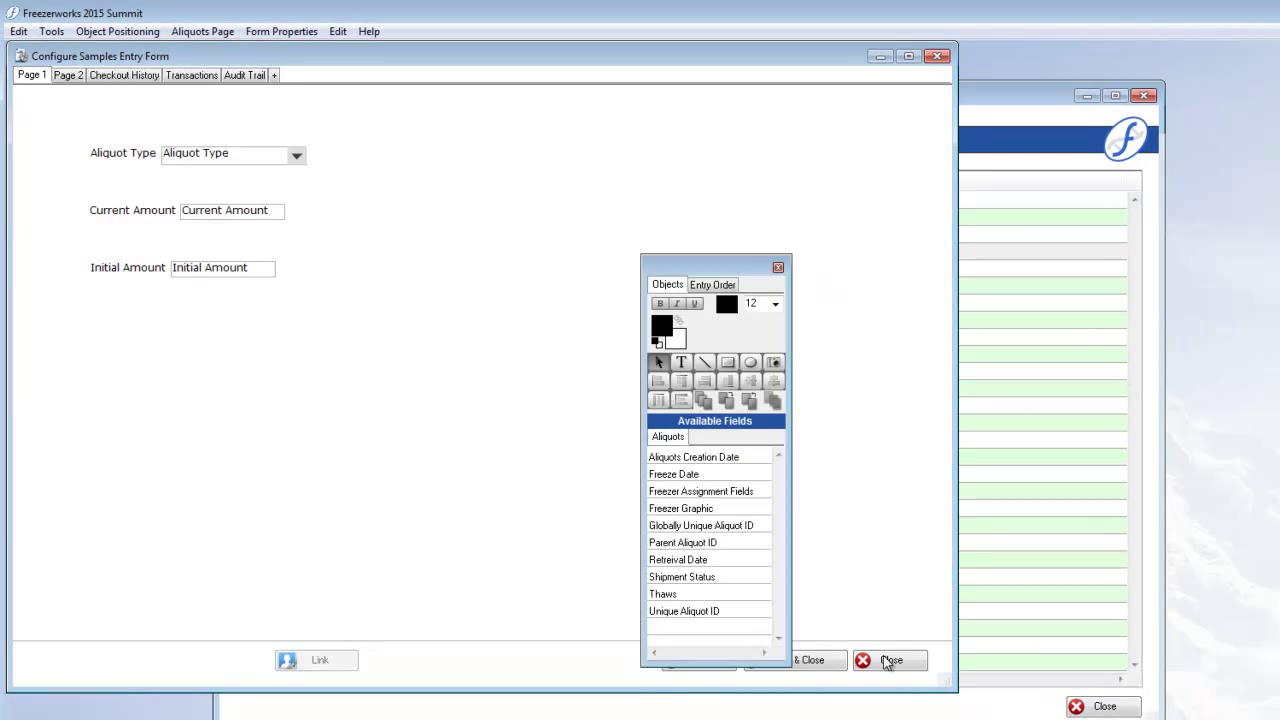
{"action": "left_click", "coordinate": [806, 664]}
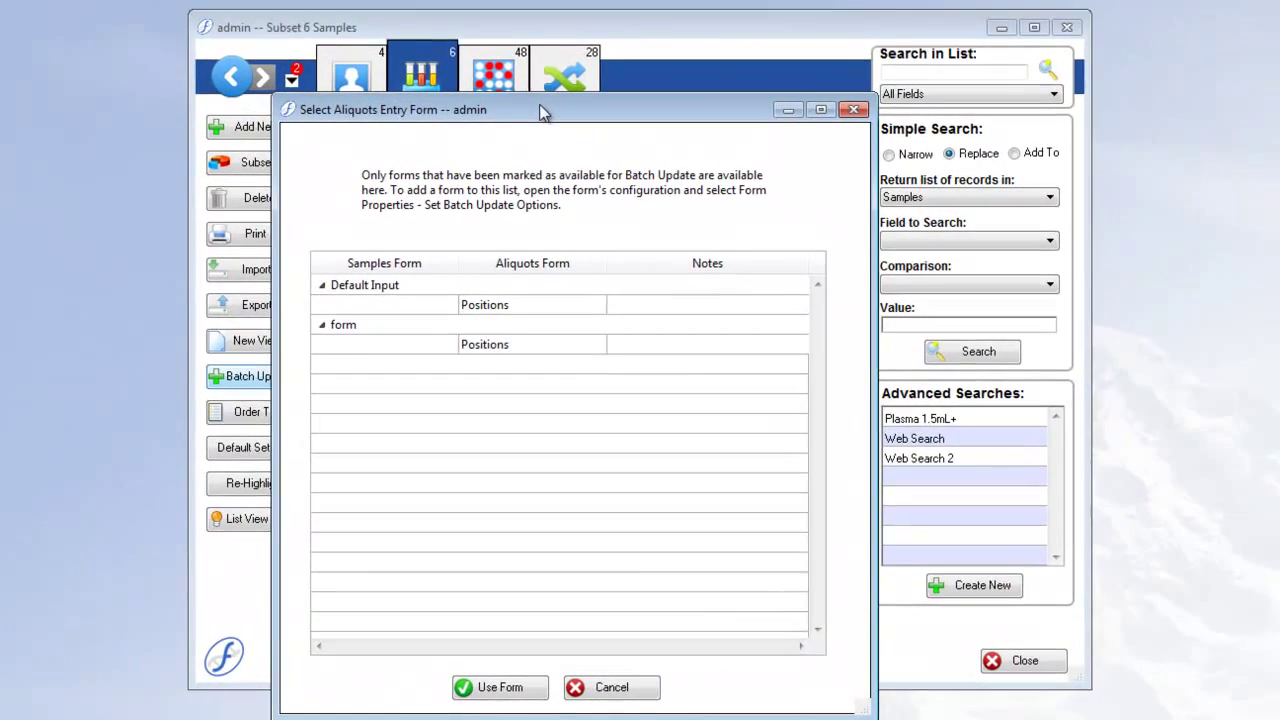
Step: Using the Positions form under "form", batch-add 5 Plasma aliquots per sample with a current and initial amount of 3
{"action": "left_click", "coordinate": [505, 347]}
{"action": "left_click", "coordinate": [500, 687]}
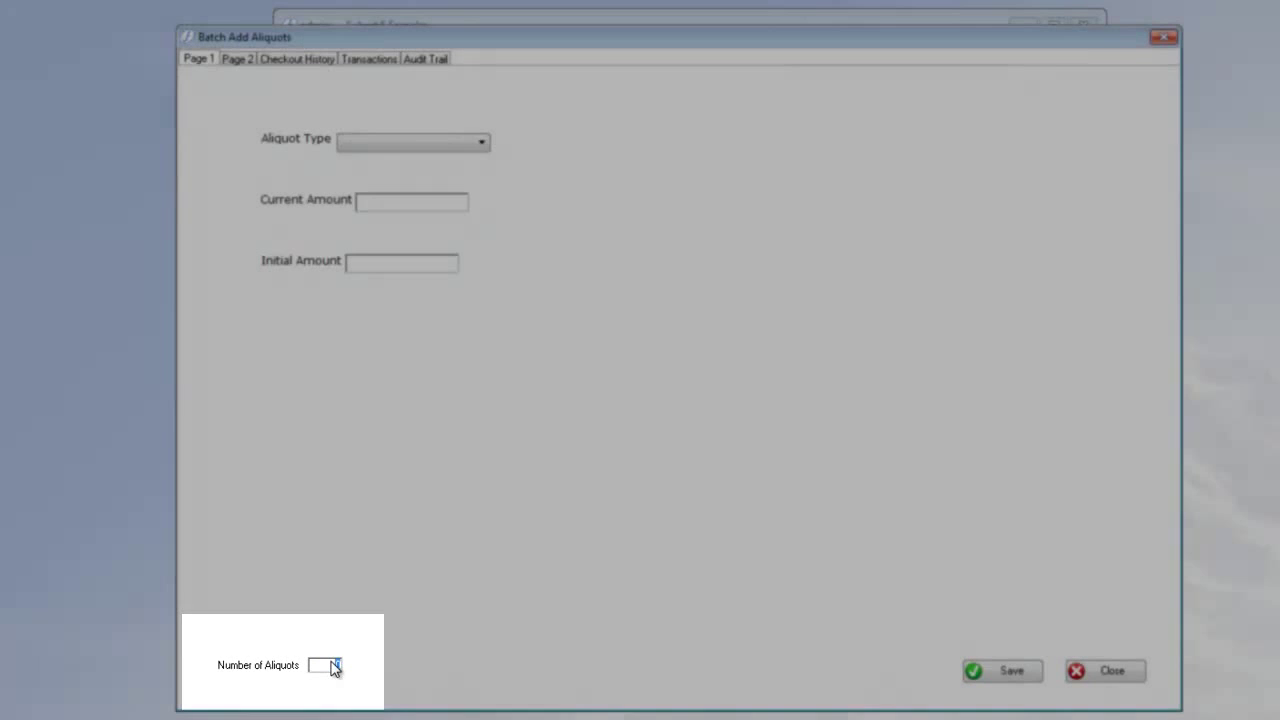
{"action": "type", "text": "5"}
{"action": "left_click", "coordinate": [437, 146]}
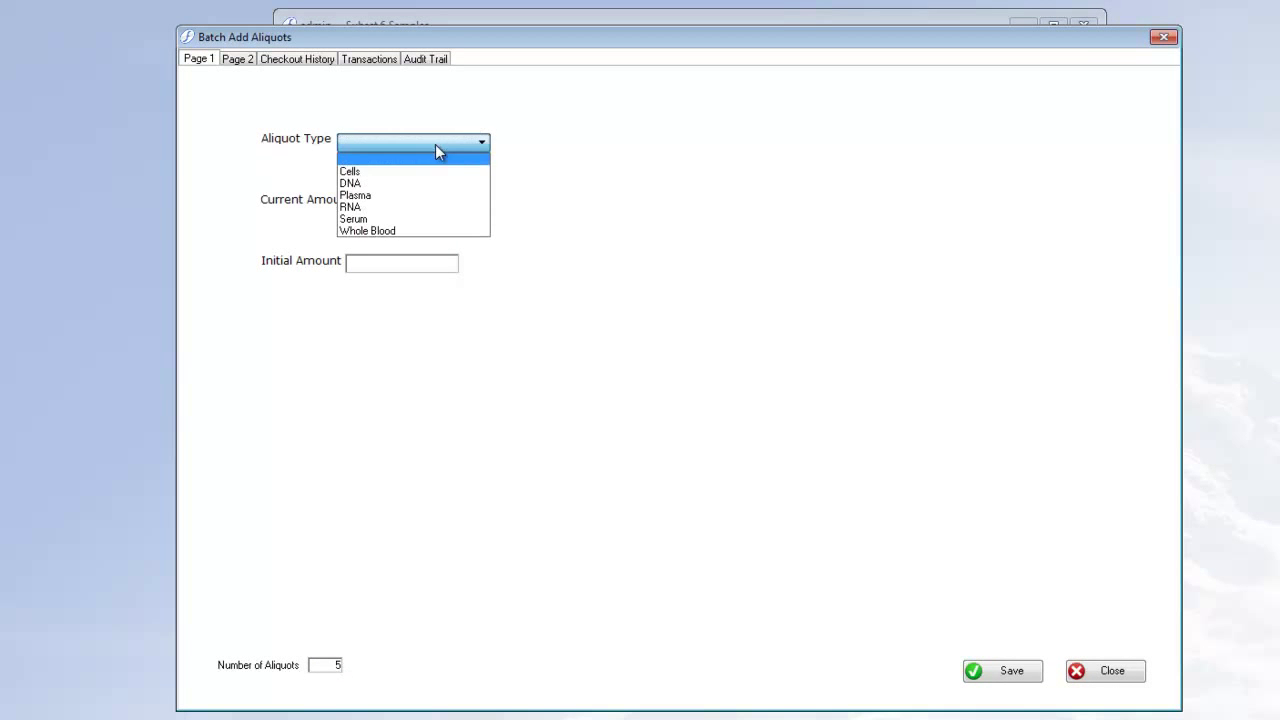
{"action": "left_click", "coordinate": [391, 201]}
{"action": "left_click", "coordinate": [390, 202]}
{"action": "type", "text": "3"}
{"action": "left_click", "coordinate": [433, 260]}
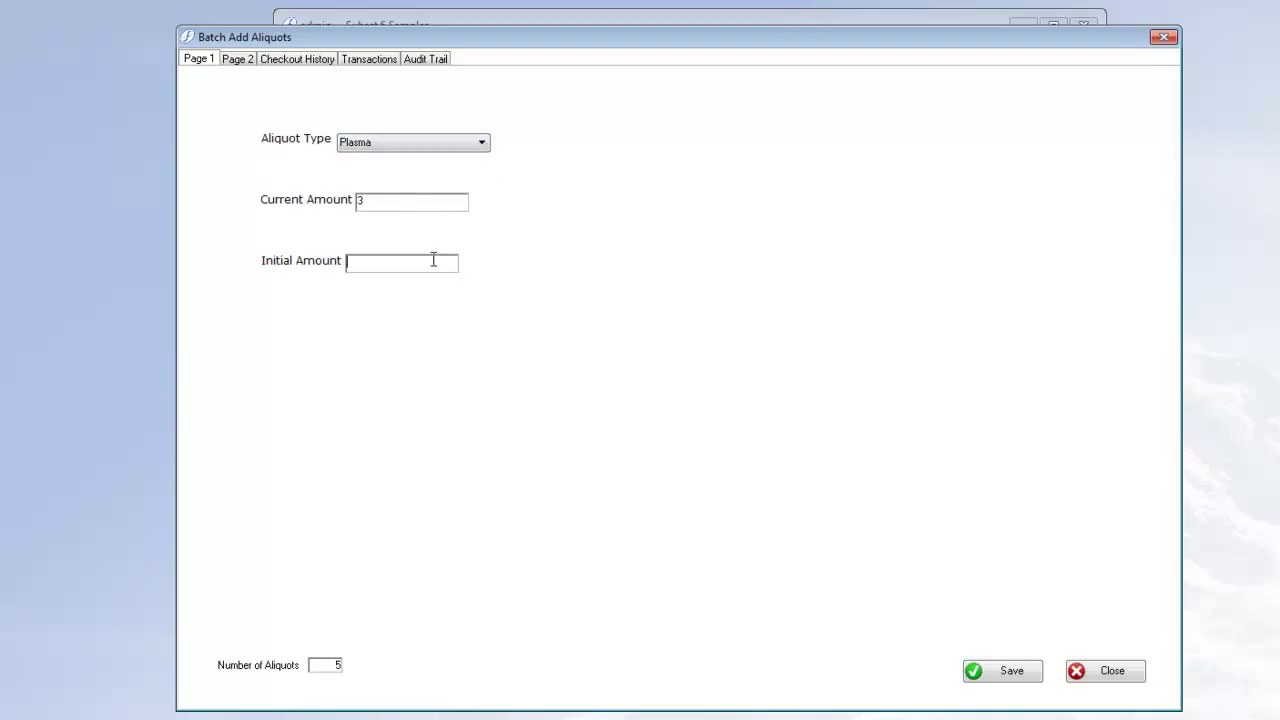
{"action": "type", "text": "3"}
{"action": "left_click", "coordinate": [1003, 673]}
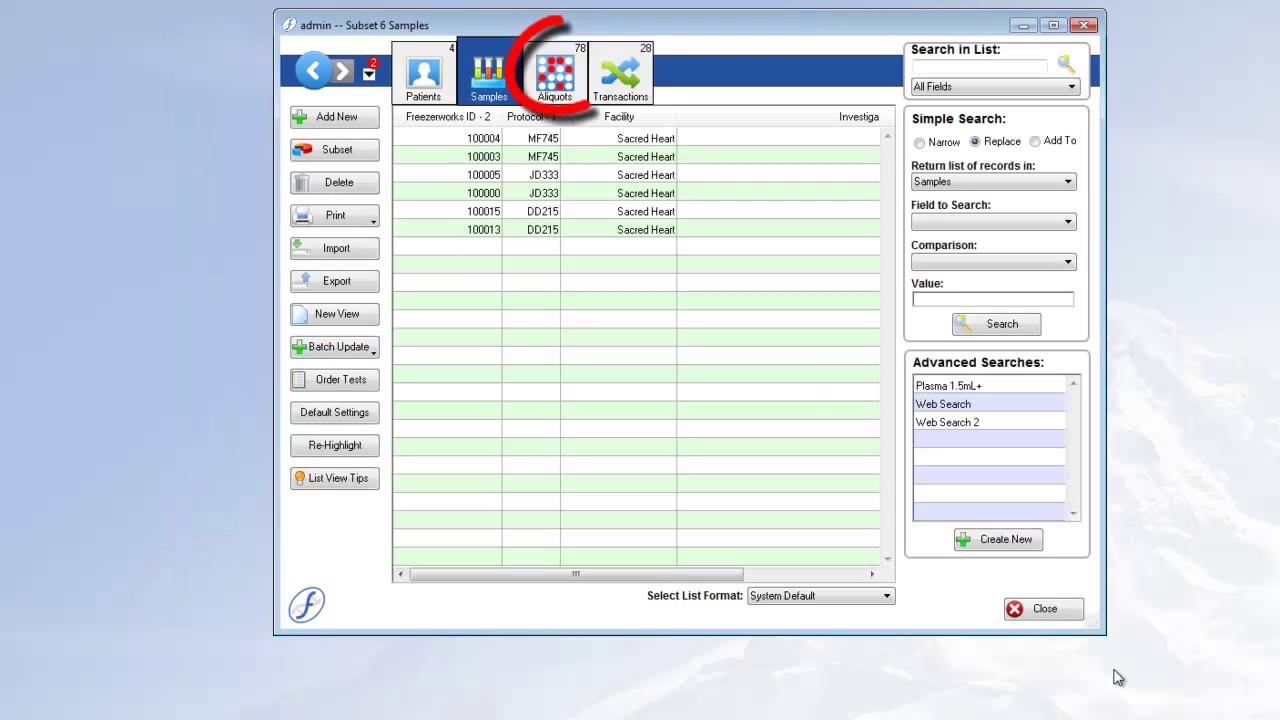
{"action": "left_click", "coordinate": [1110, 672]}
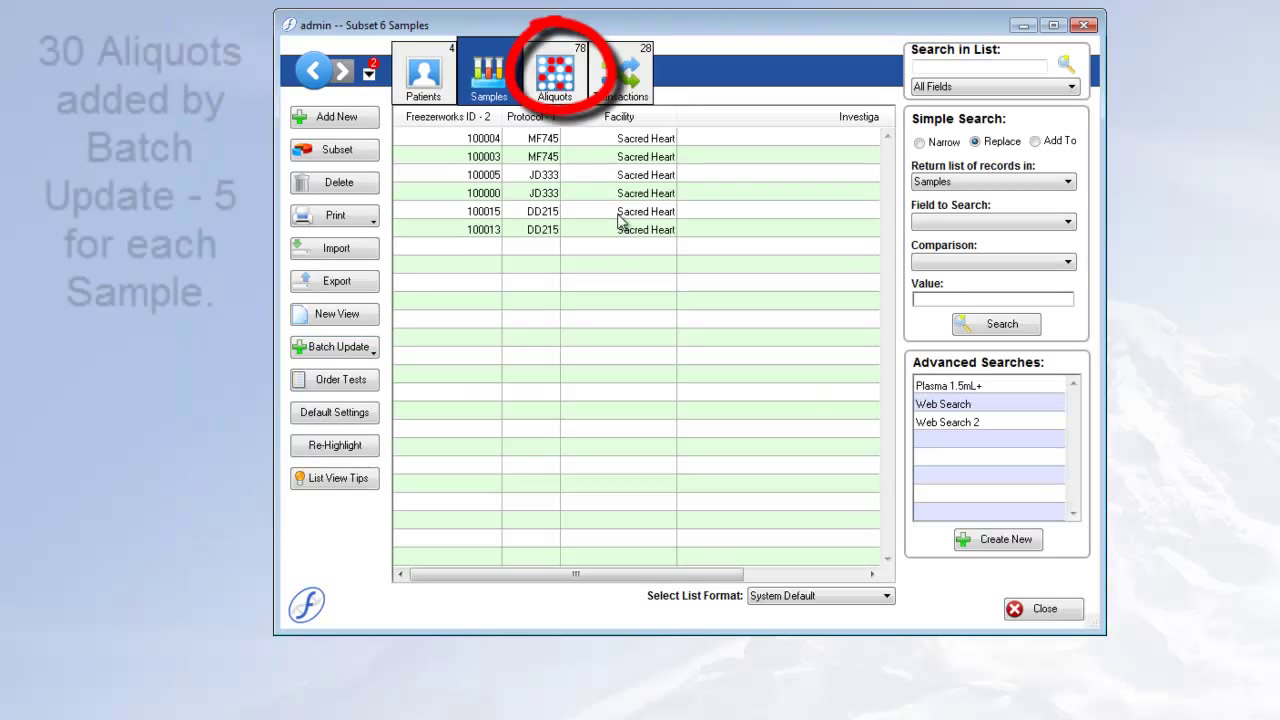
Step: Examine the batch position assignment for the subset's aliquots, keeping aliquots that already have positions set to be skipped
{"action": "left_click", "coordinate": [552, 82]}
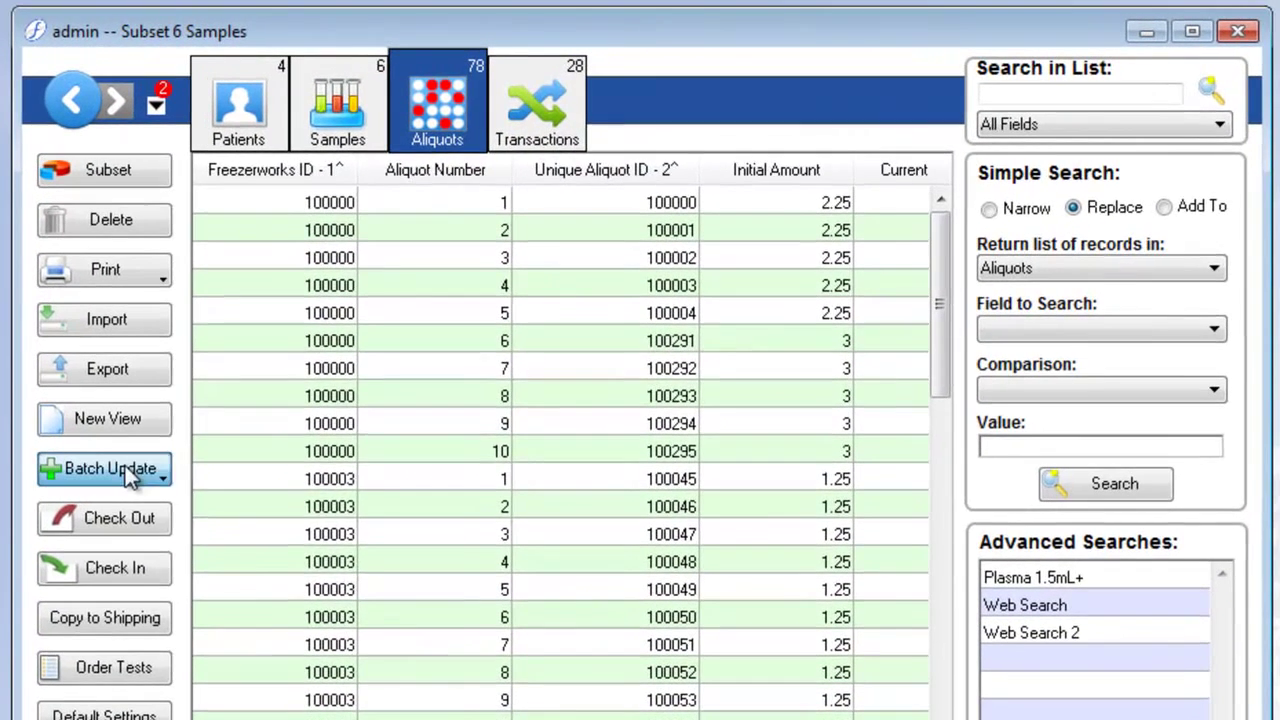
{"action": "left_click", "coordinate": [126, 468]}
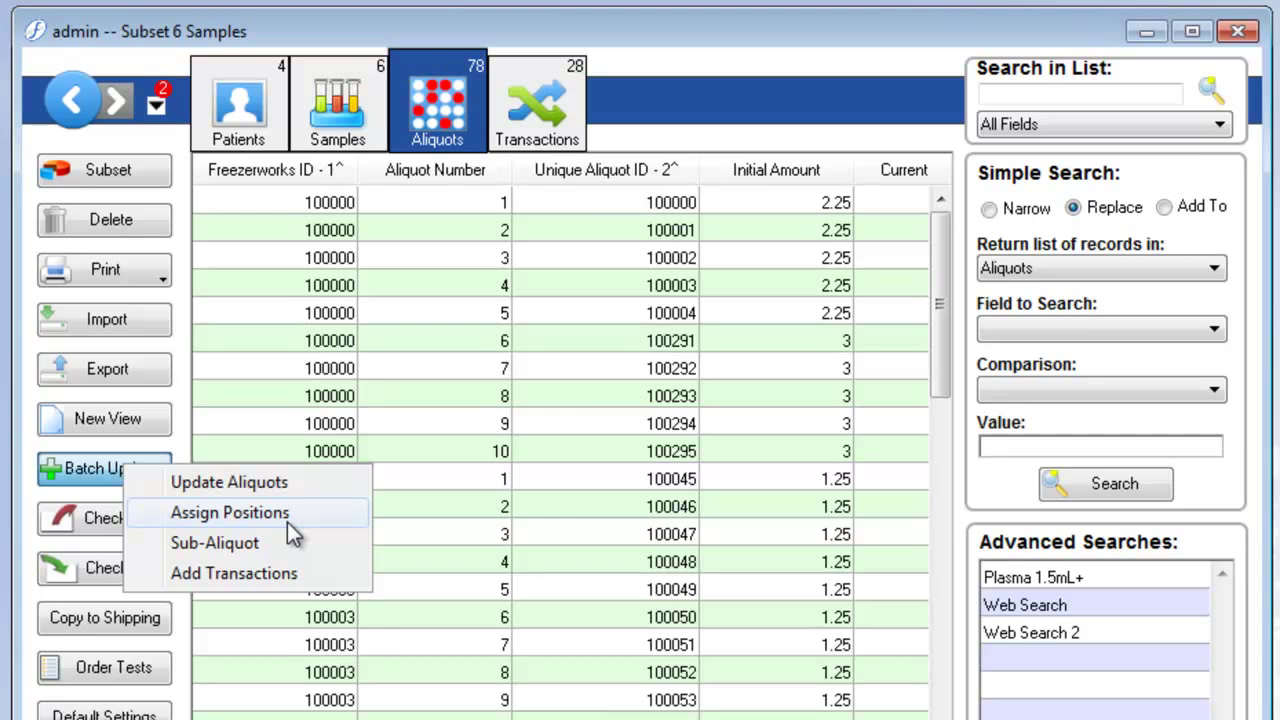
{"action": "left_click", "coordinate": [287, 514]}
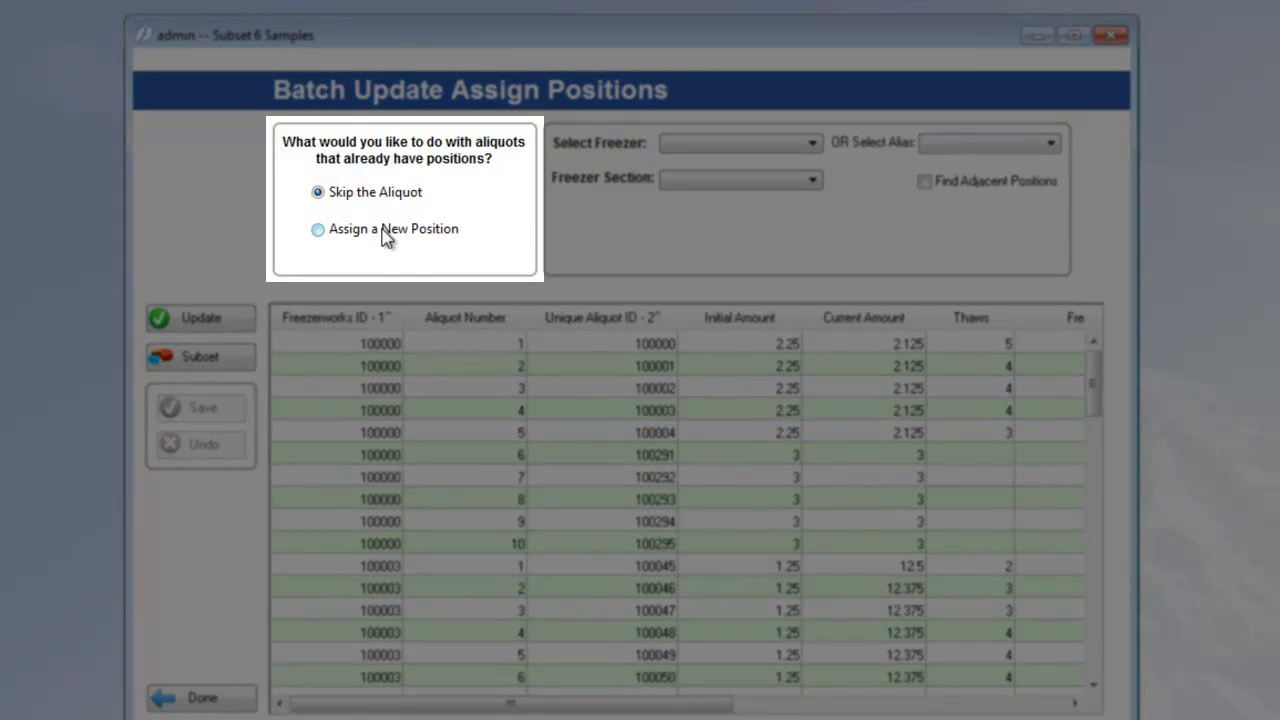
{"action": "left_click", "coordinate": [388, 230]}
{"action": "left_click", "coordinate": [360, 192]}
{"action": "left_click", "coordinate": [785, 182]}
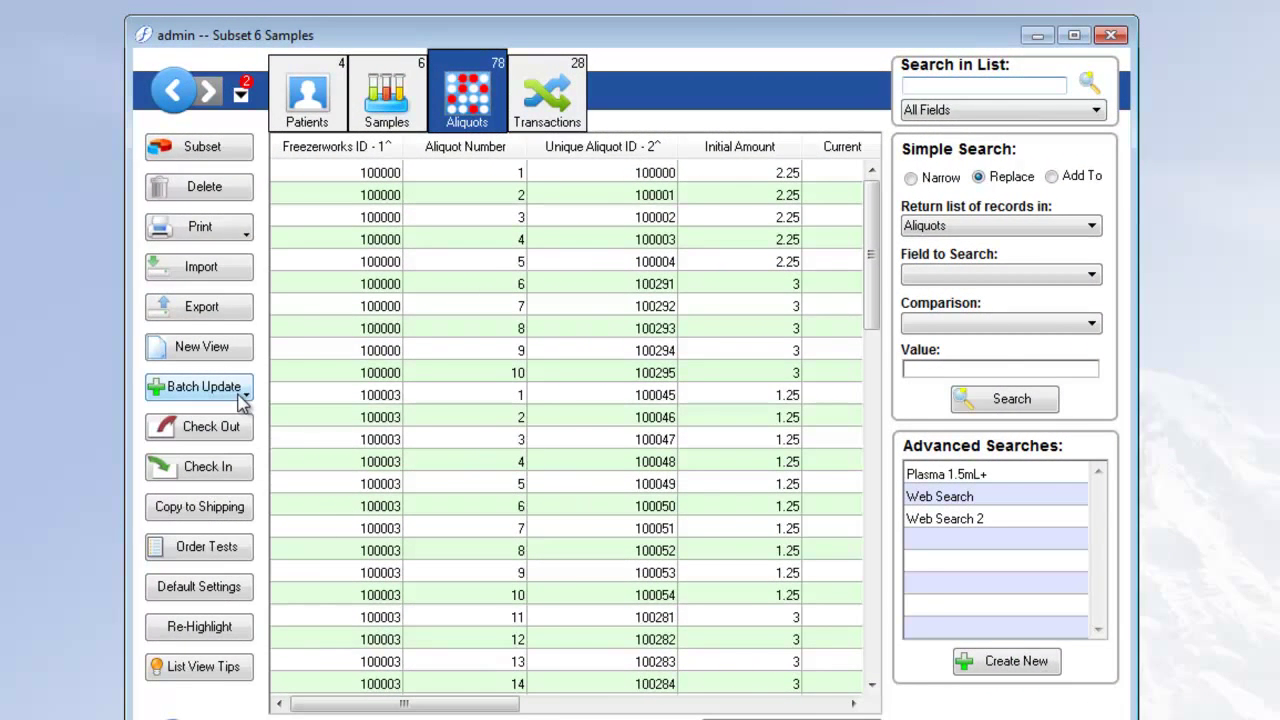
Step: Open batch sub-aliquoting with the Positions form under "form" and view the options to inherit from the parent
{"action": "left_click", "coordinate": [243, 398]}
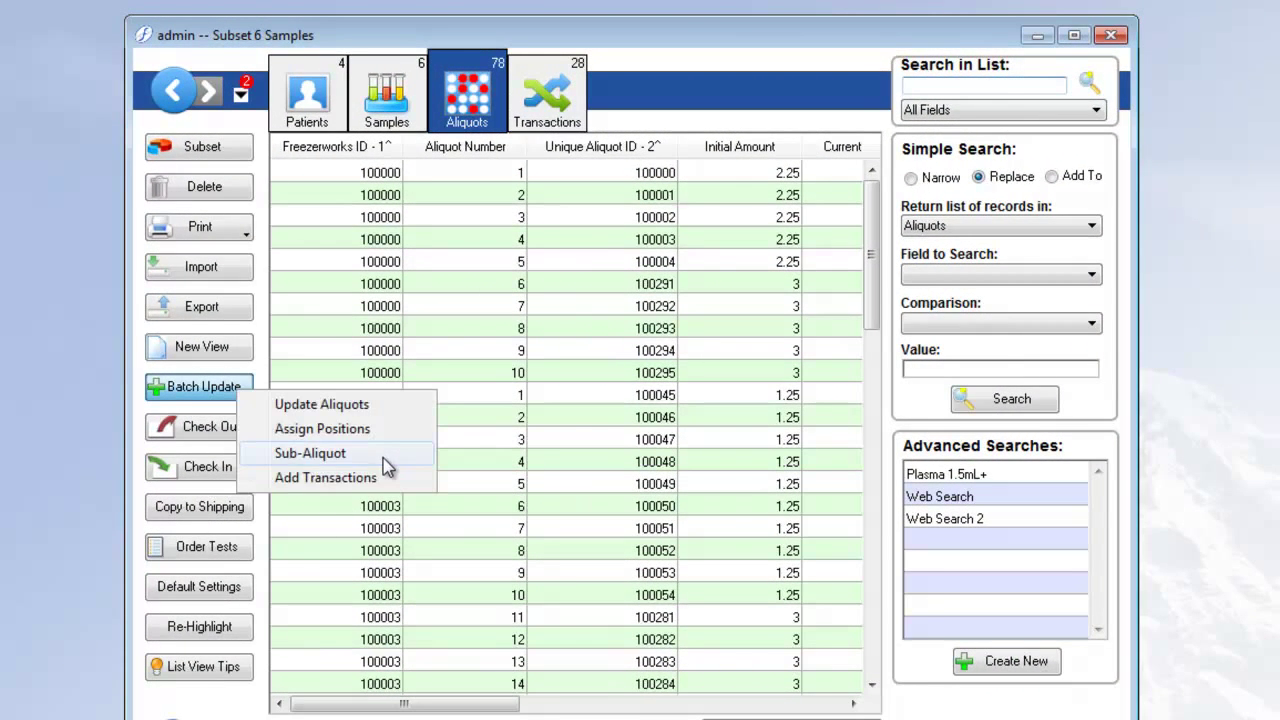
{"action": "left_click", "coordinate": [383, 458]}
{"action": "left_click", "coordinate": [563, 557]}
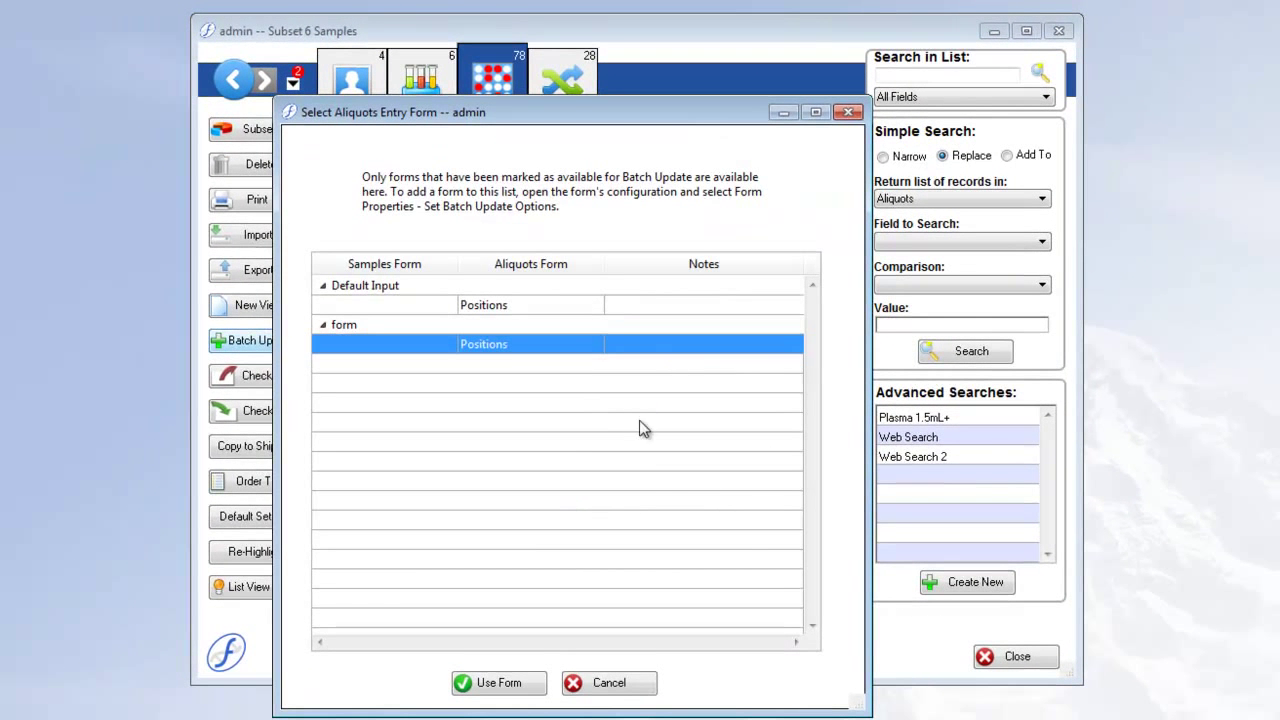
{"action": "left_click", "coordinate": [495, 682]}
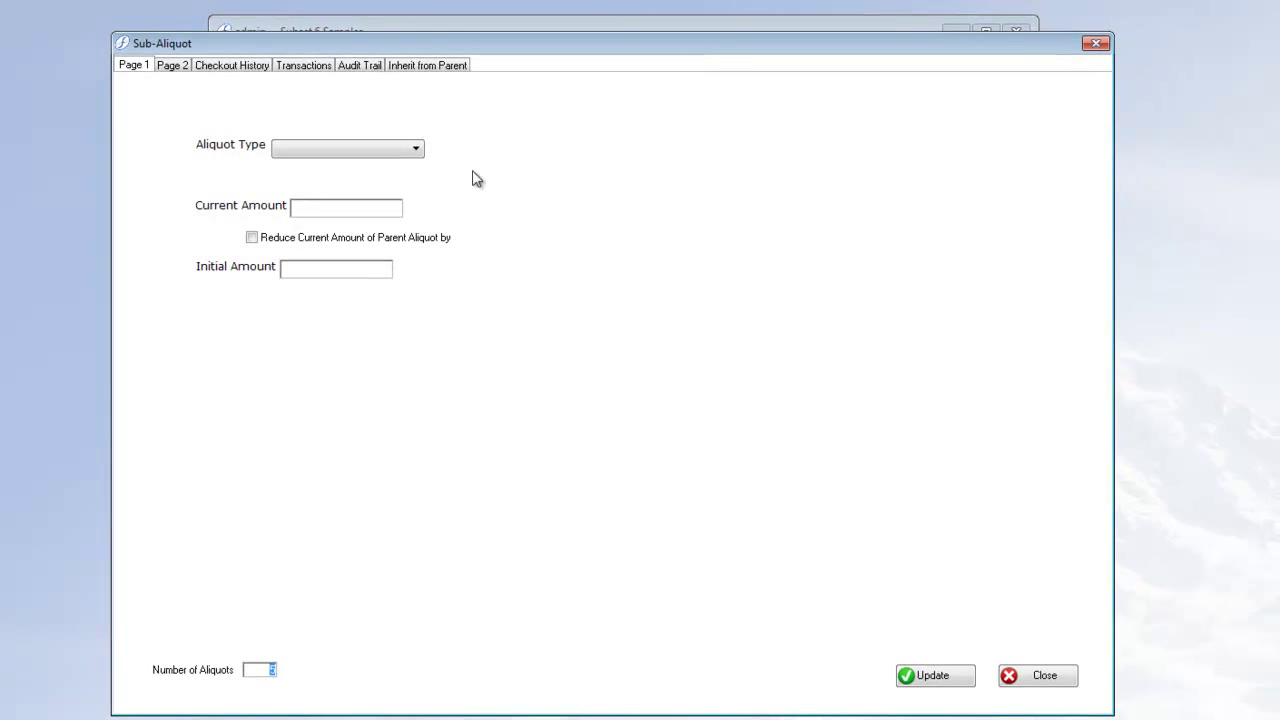
{"action": "left_click", "coordinate": [443, 69]}
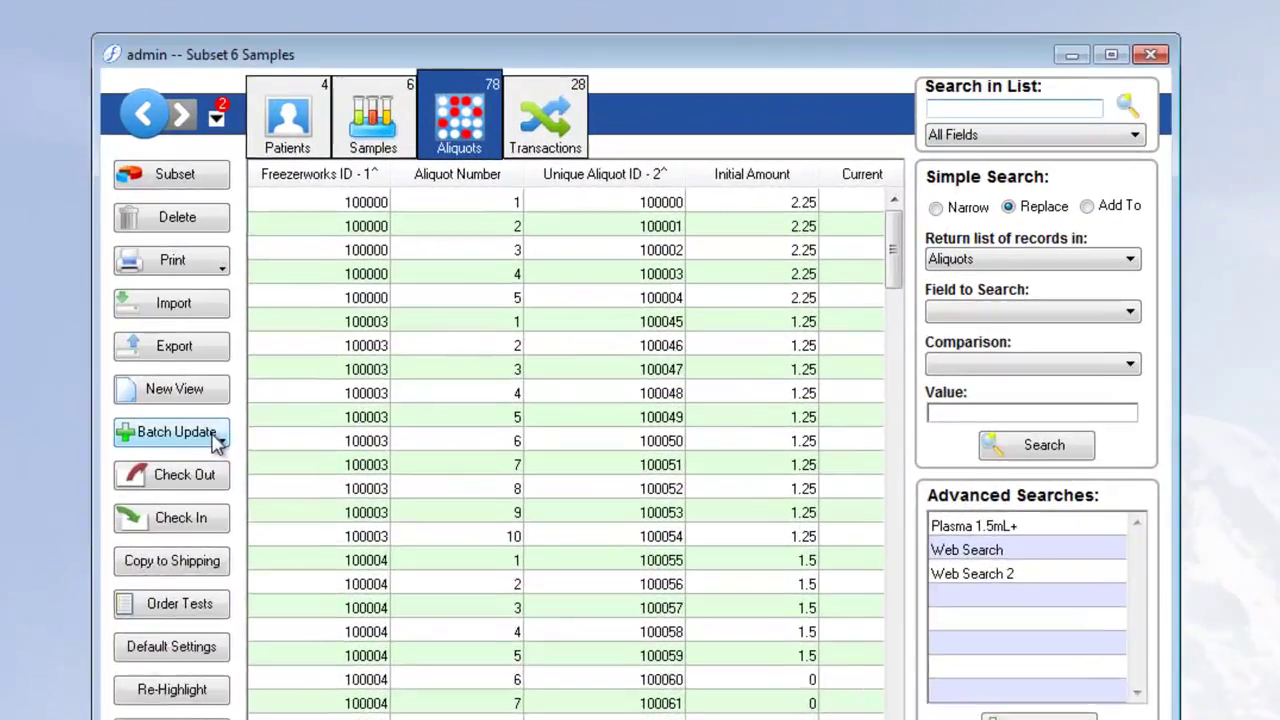
Step: Examine the batch Add Transactions form for the subset's aliquots, and return to the aliquot list without adding any
{"action": "left_click", "coordinate": [415, 349]}
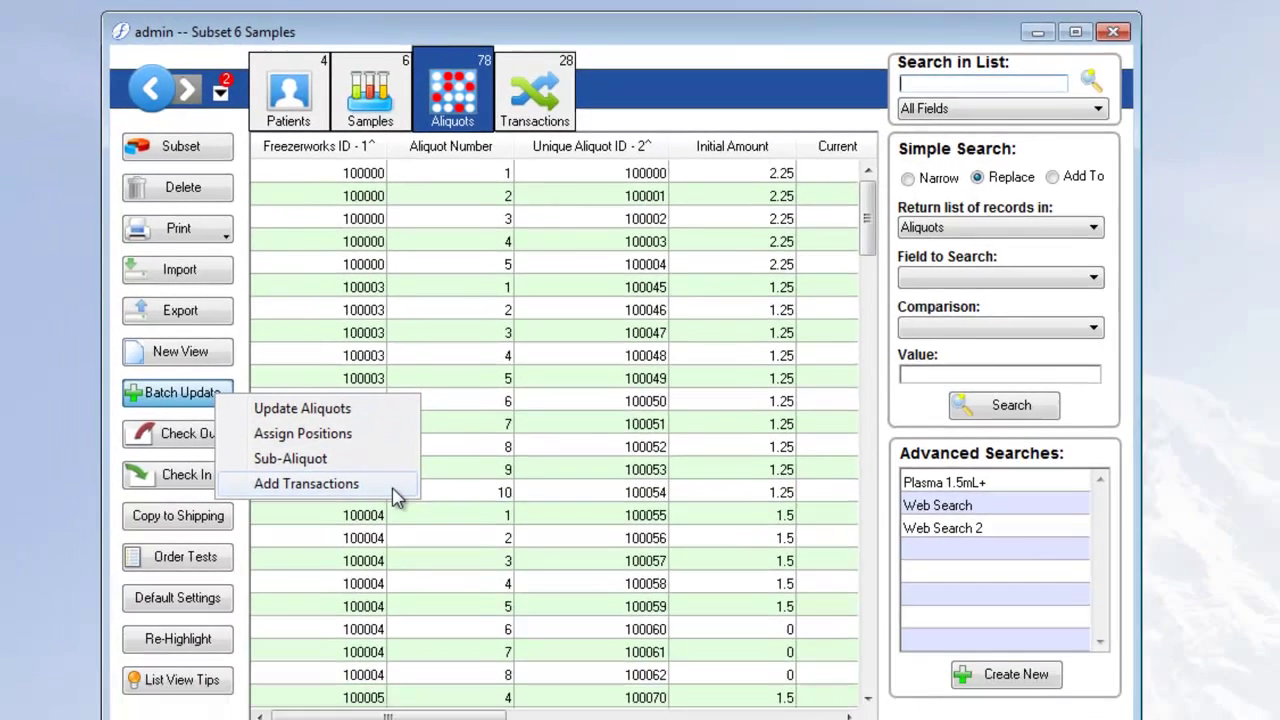
{"action": "left_click", "coordinate": [368, 565]}
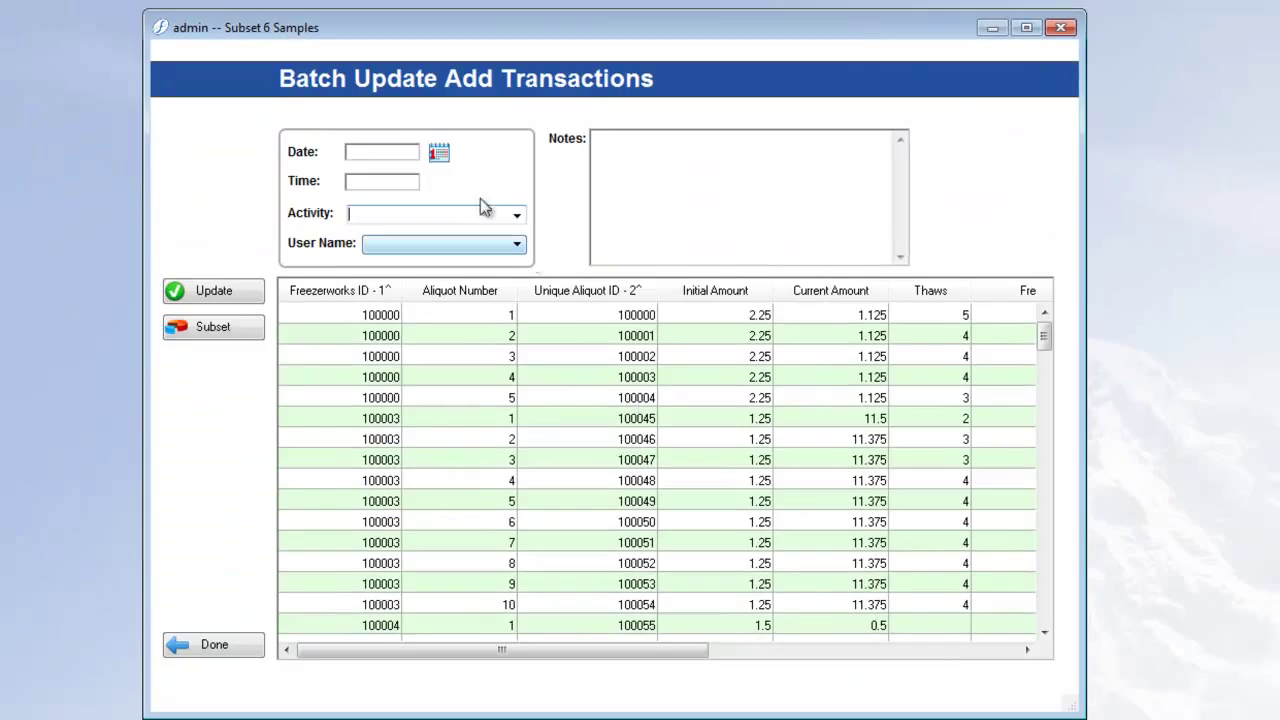
{"action": "left_click", "coordinate": [219, 647]}
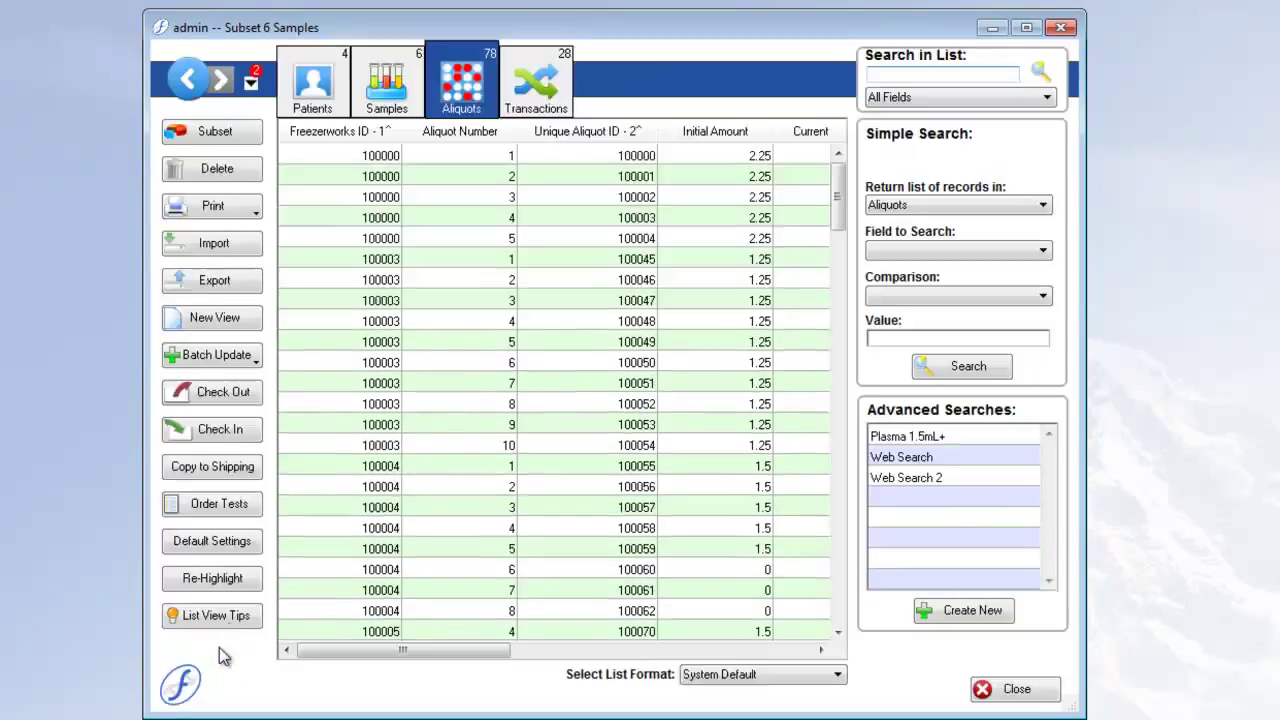
Step: Open the batch update for the subset's transactions and mark the Date and Notes fields to be cleared
{"action": "left_click", "coordinate": [547, 82]}
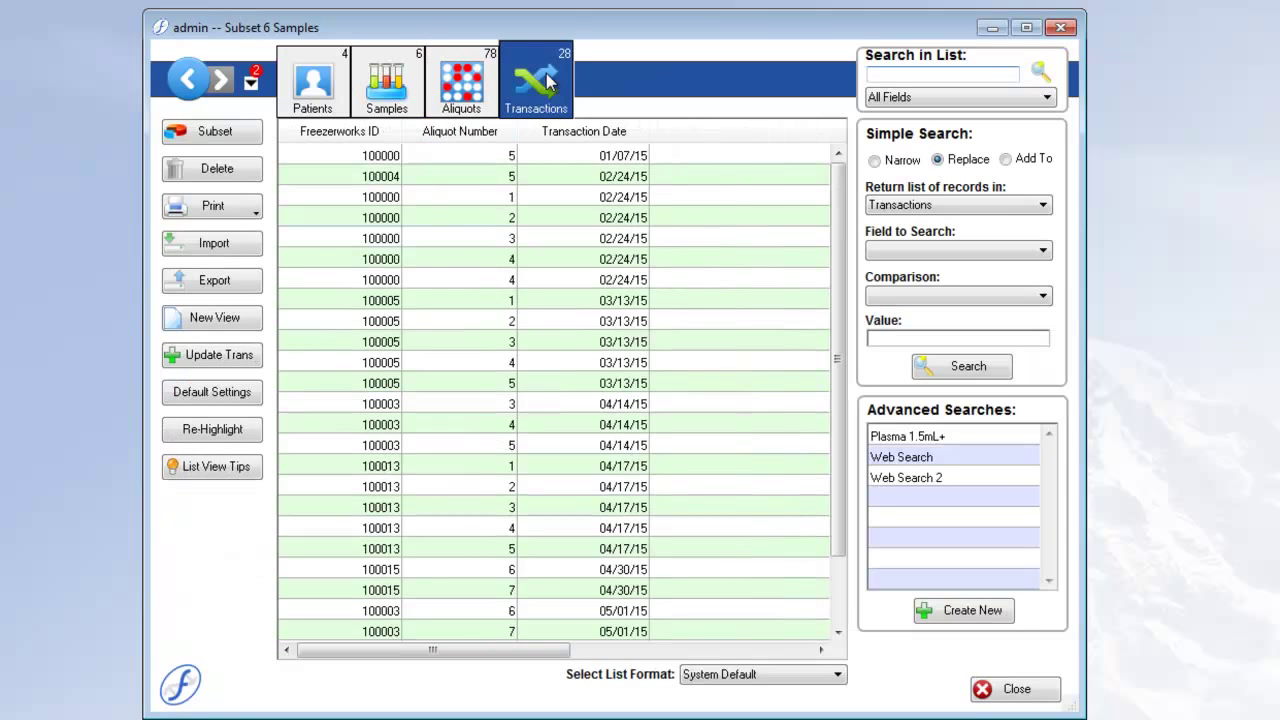
{"action": "left_click", "coordinate": [219, 355]}
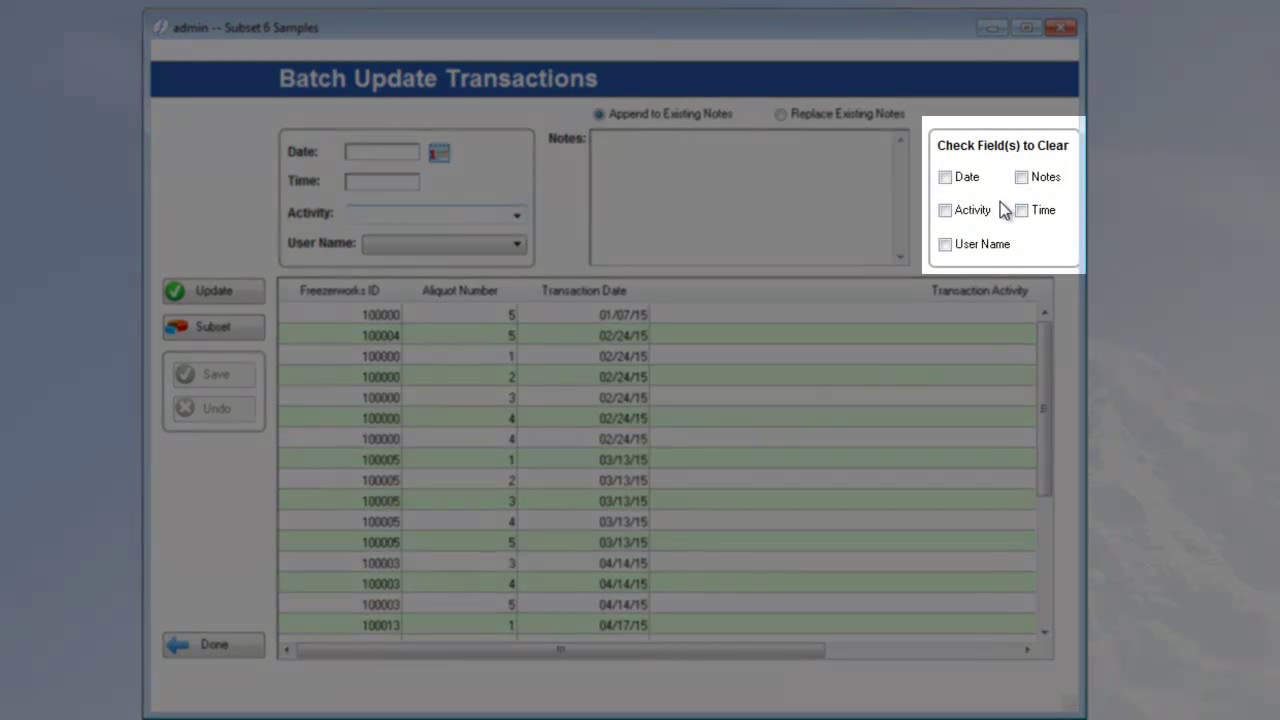
{"action": "left_click", "coordinate": [960, 184]}
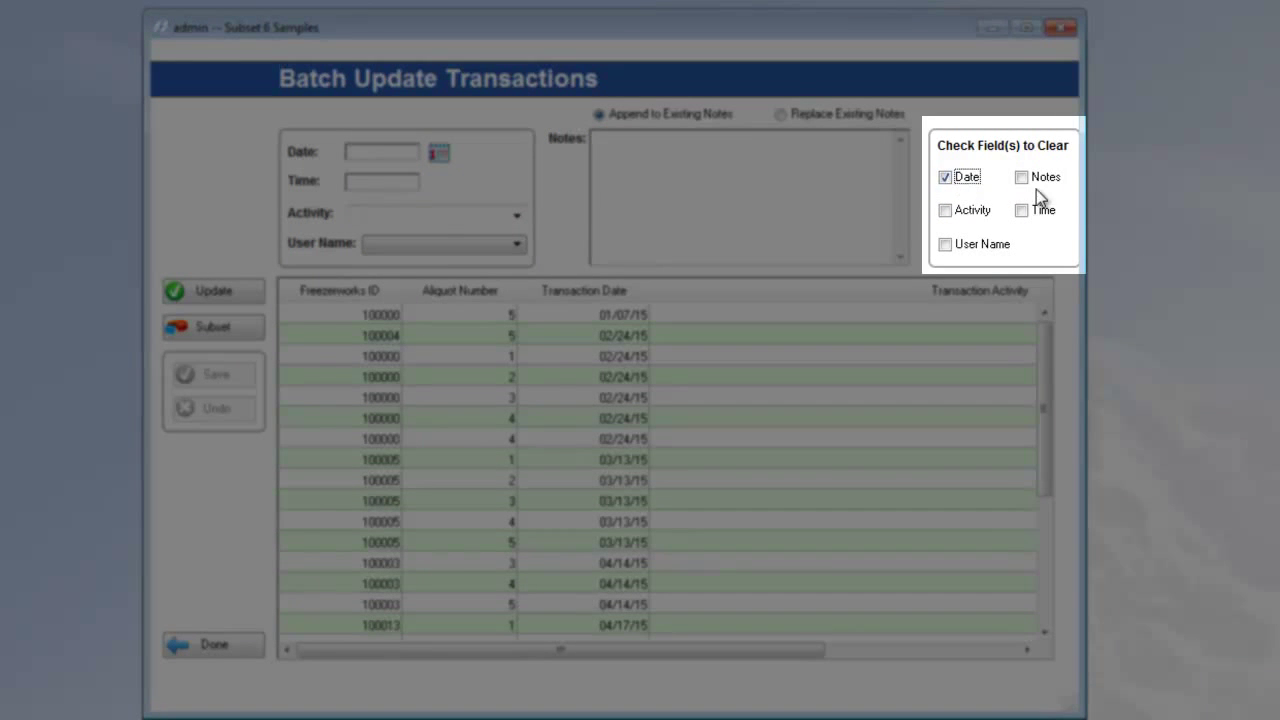
{"action": "left_click", "coordinate": [1032, 180]}
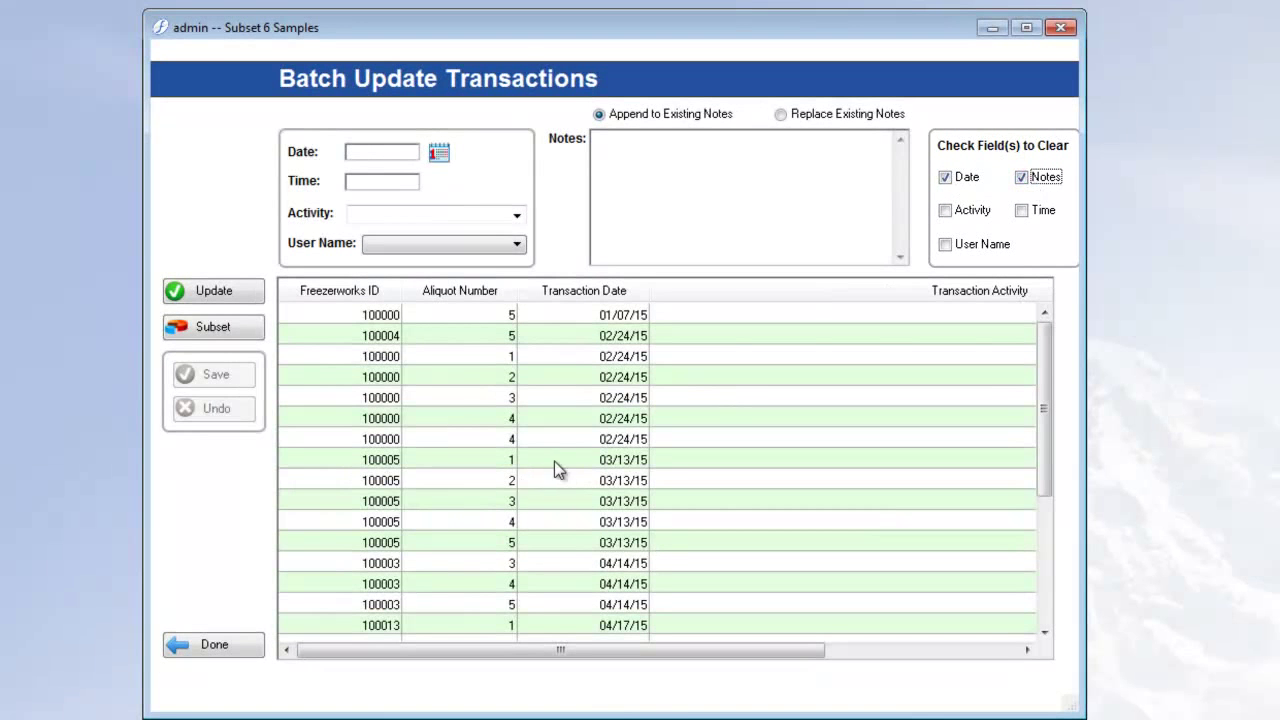